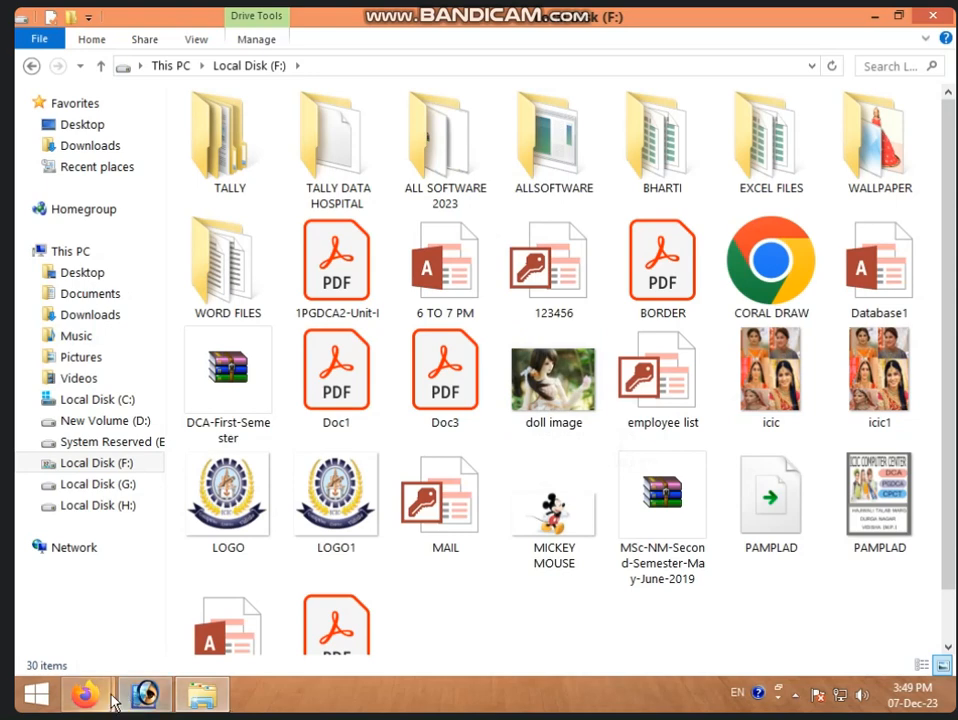
- Switch to Adobe Photoshop and close the icic1.jpg image
{"action": "left_click", "coordinate": [145, 693]}
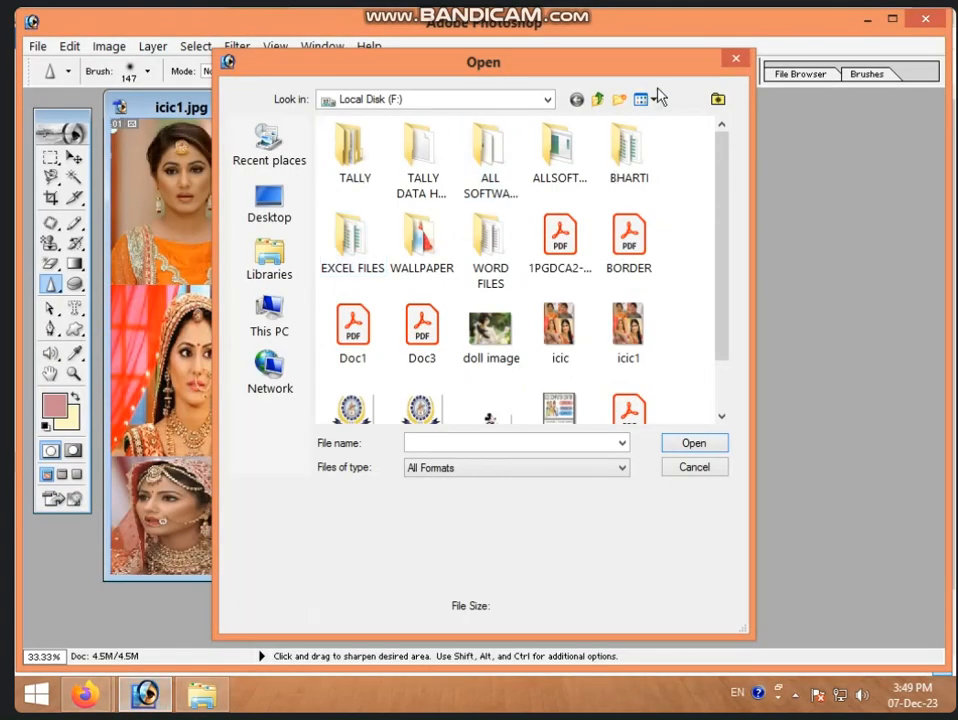
{"action": "left_click", "coordinate": [736, 58]}
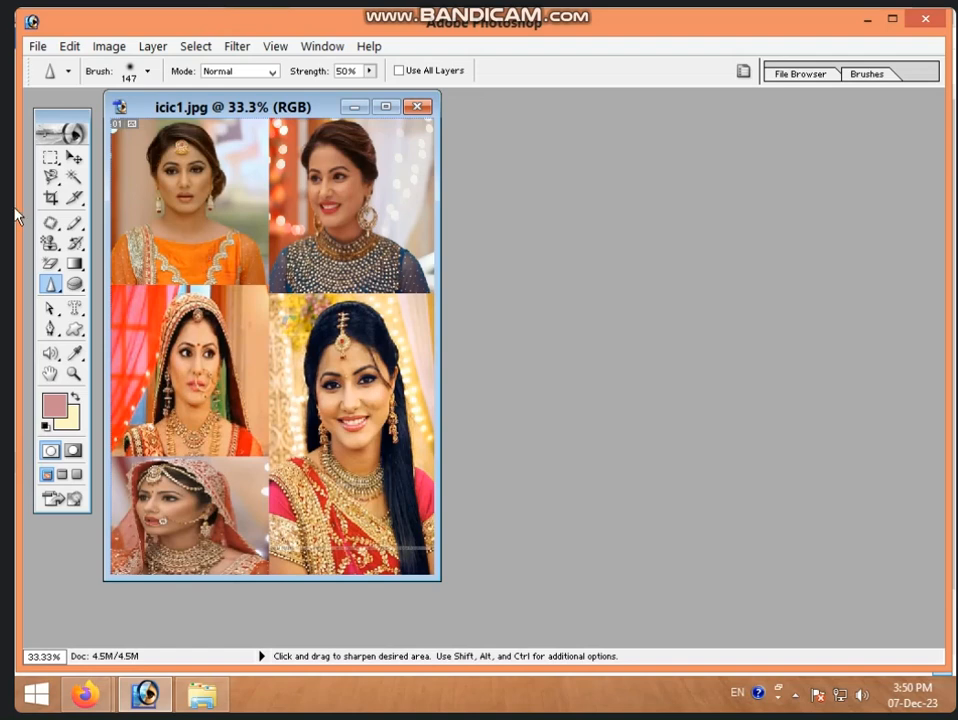
{"action": "left_click", "coordinate": [418, 106]}
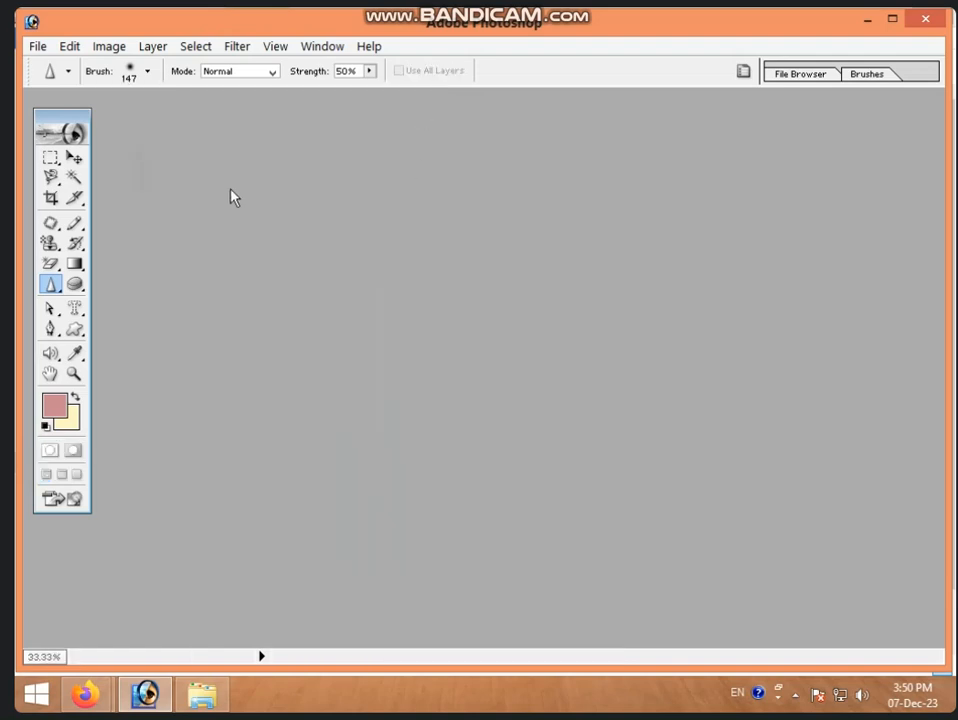
- Open the "doll image" picture from Local Disk (F:)
{"action": "double_click", "coordinate": [231, 192]}
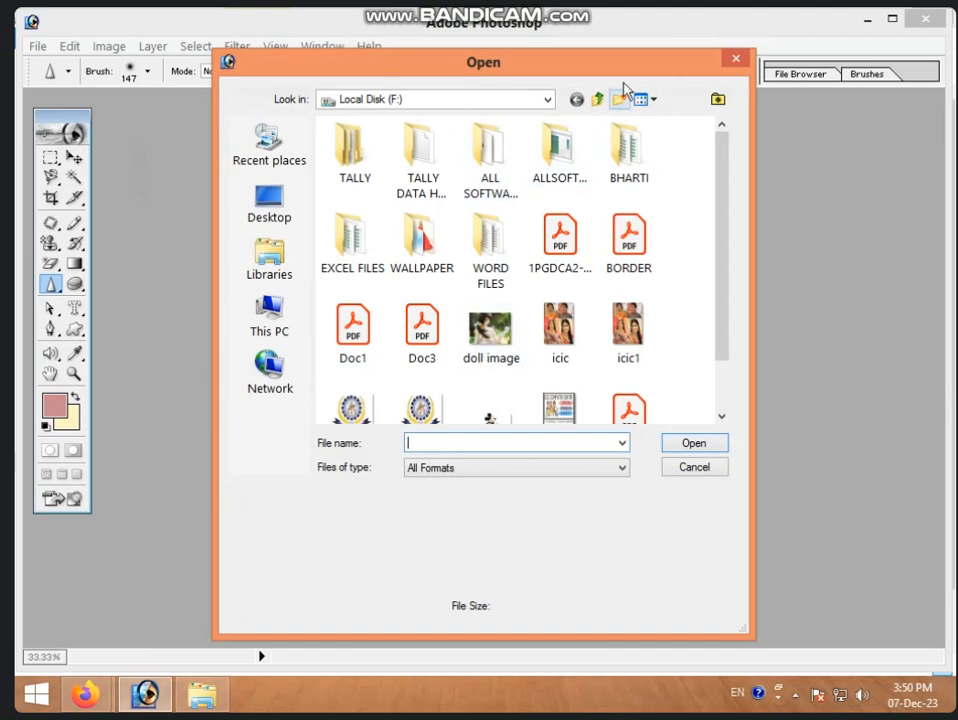
{"action": "left_click", "coordinate": [596, 100]}
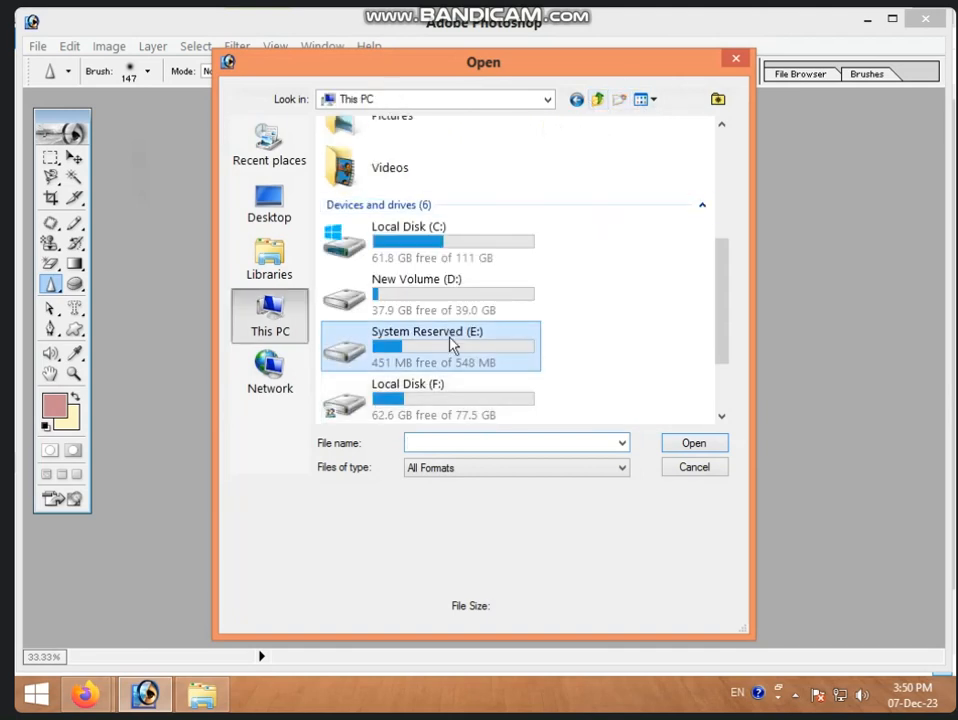
{"action": "scroll", "coordinate": [451, 355], "scroll_direction": "down", "scroll_amount": 2}
{"action": "double_click", "coordinate": [455, 313]}
{"action": "left_click", "coordinate": [505, 355]}
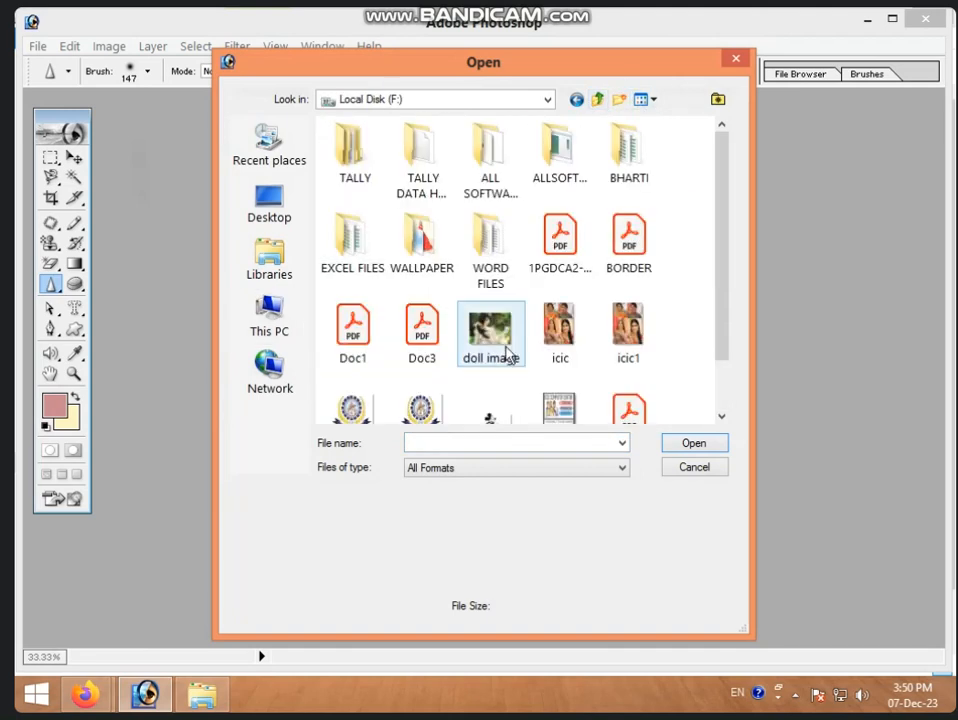
{"action": "left_click", "coordinate": [690, 443]}
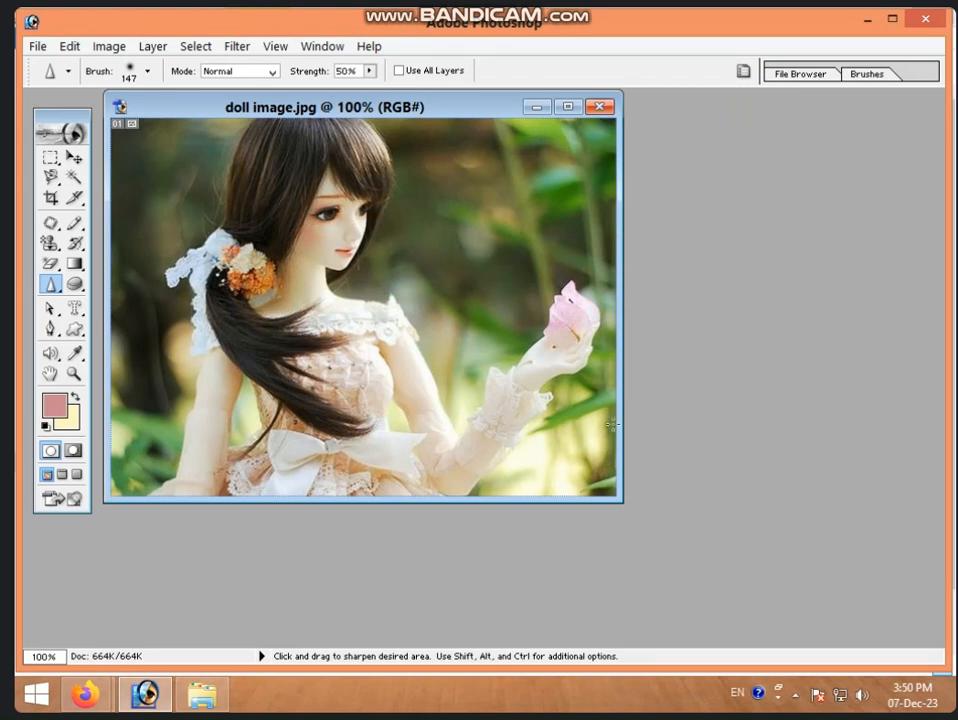
- Create a new white RGB document using the 1280 x 720 HDTV 720P preset size
{"action": "left_click", "coordinate": [36, 50]}
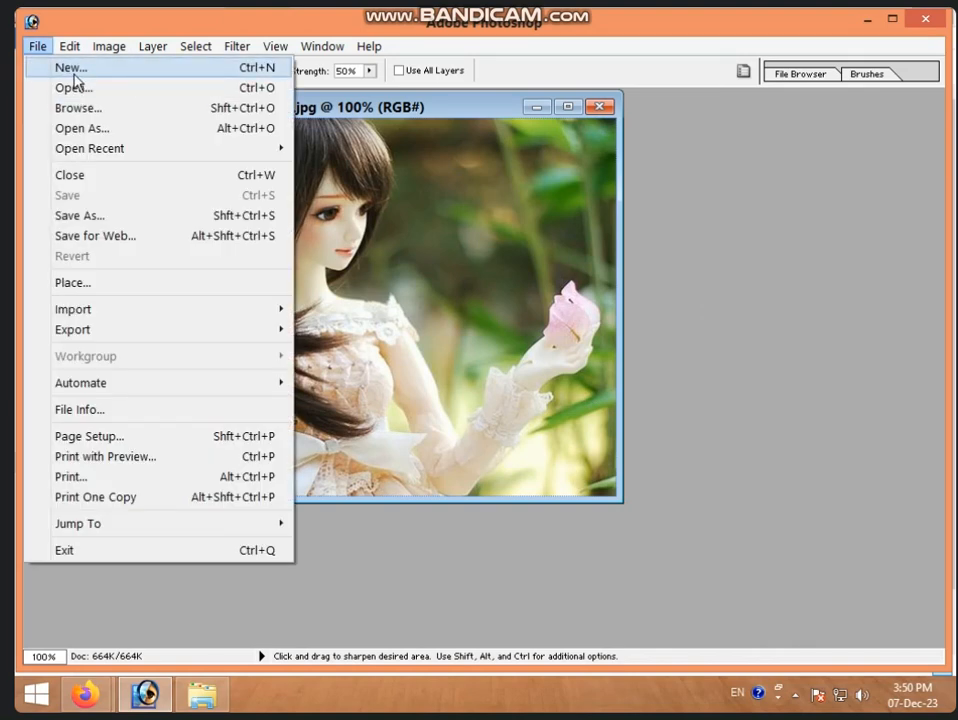
{"action": "left_click", "coordinate": [74, 72]}
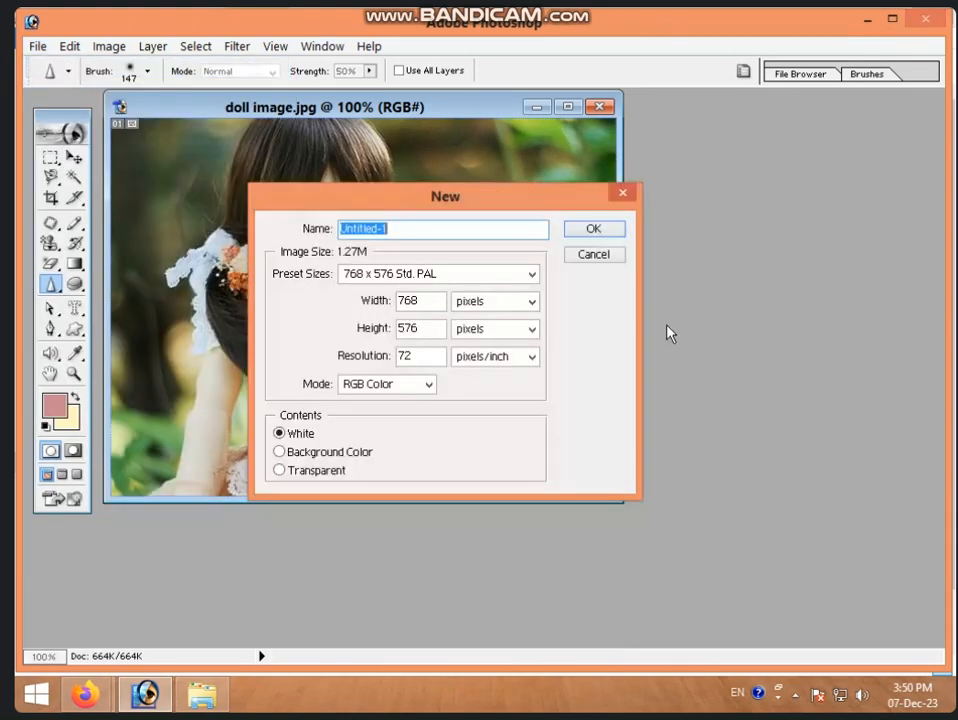
{"action": "left_click", "coordinate": [534, 276]}
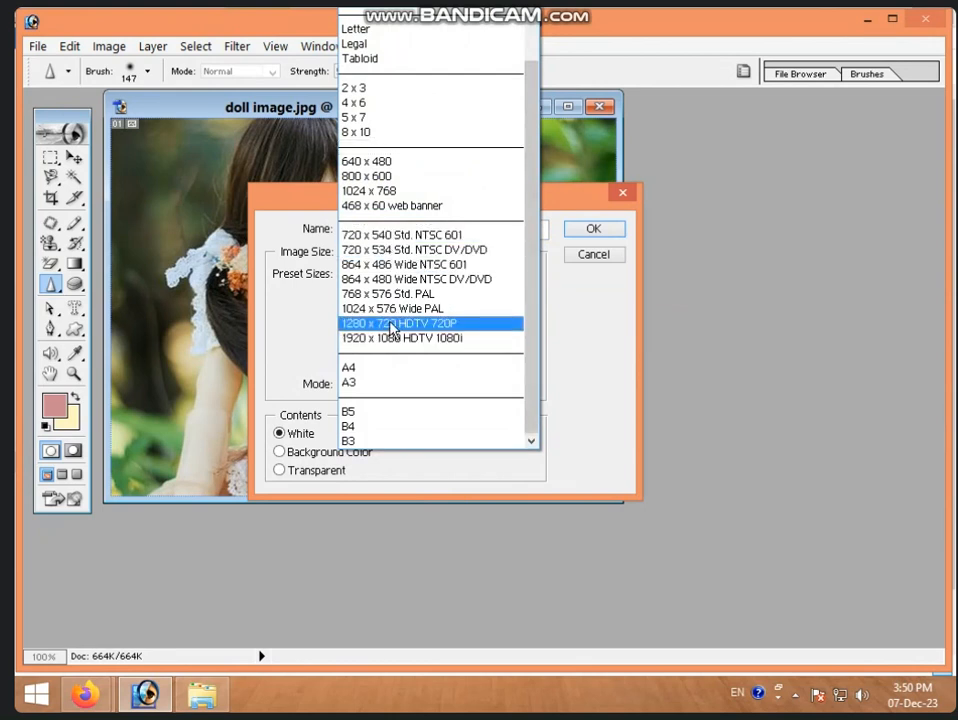
{"action": "left_click", "coordinate": [398, 236]}
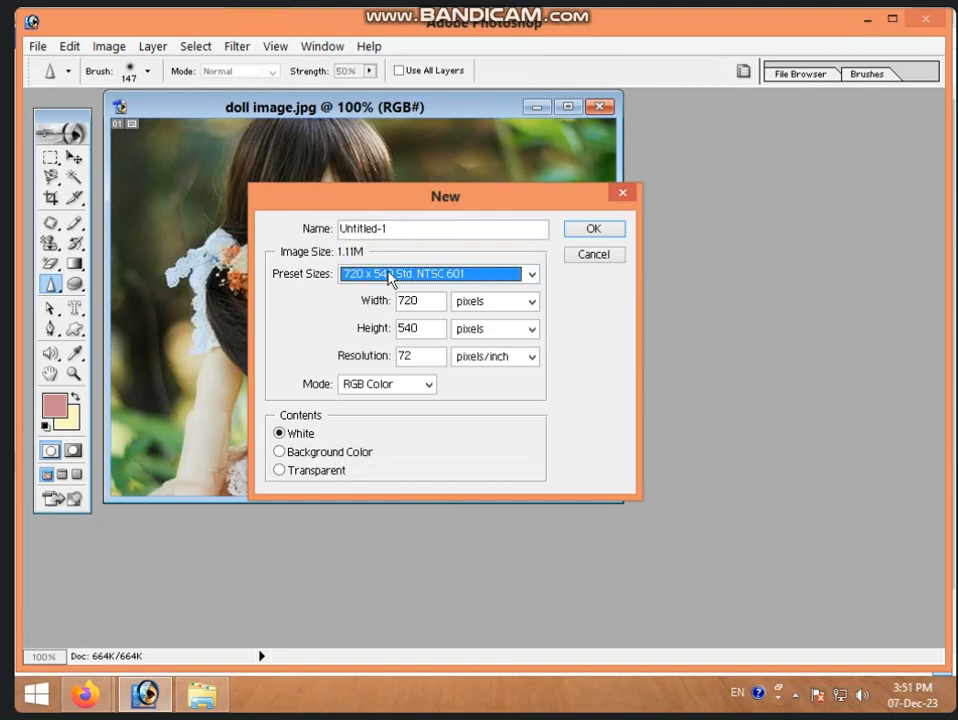
{"action": "left_click", "coordinate": [389, 277]}
{"action": "left_click", "coordinate": [398, 325]}
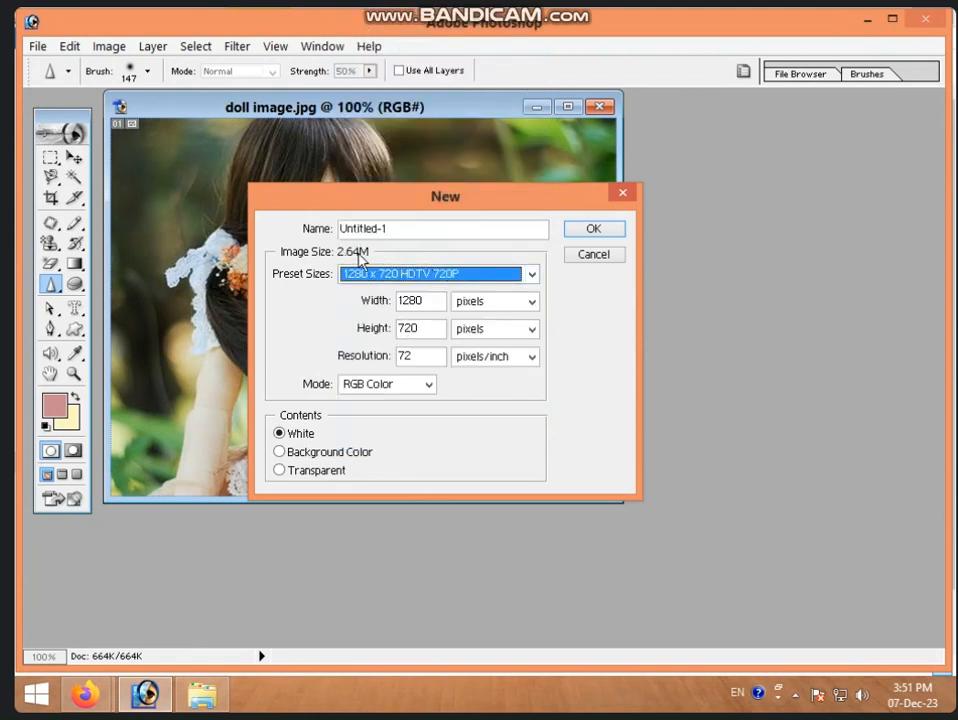
{"action": "left_click", "coordinate": [590, 230]}
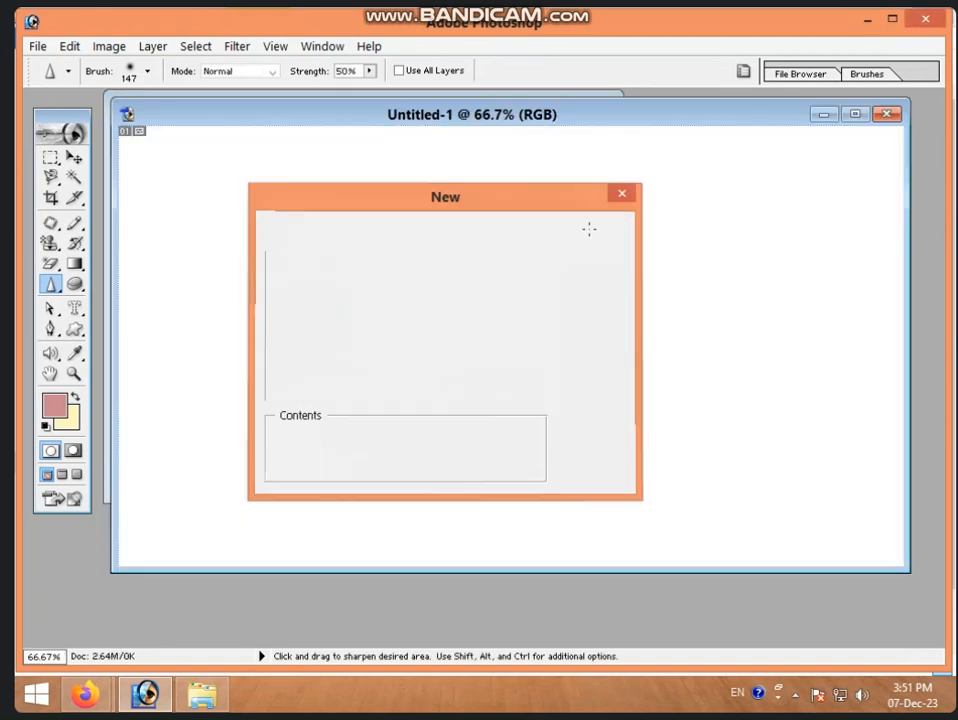
- Arrange the blank document beside the doll image and copy the doll picture into it with the Move tool
{"action": "left_click_drag", "start_coordinate": [355, 115], "coordinate": [409, 284]}
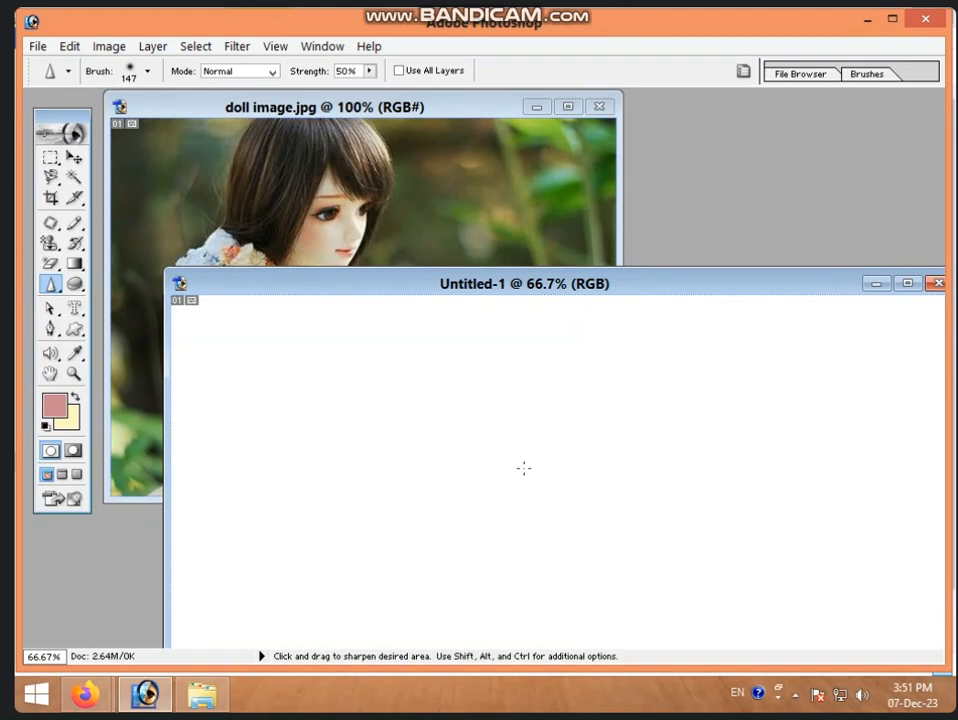
{"action": "left_click", "coordinate": [74, 162]}
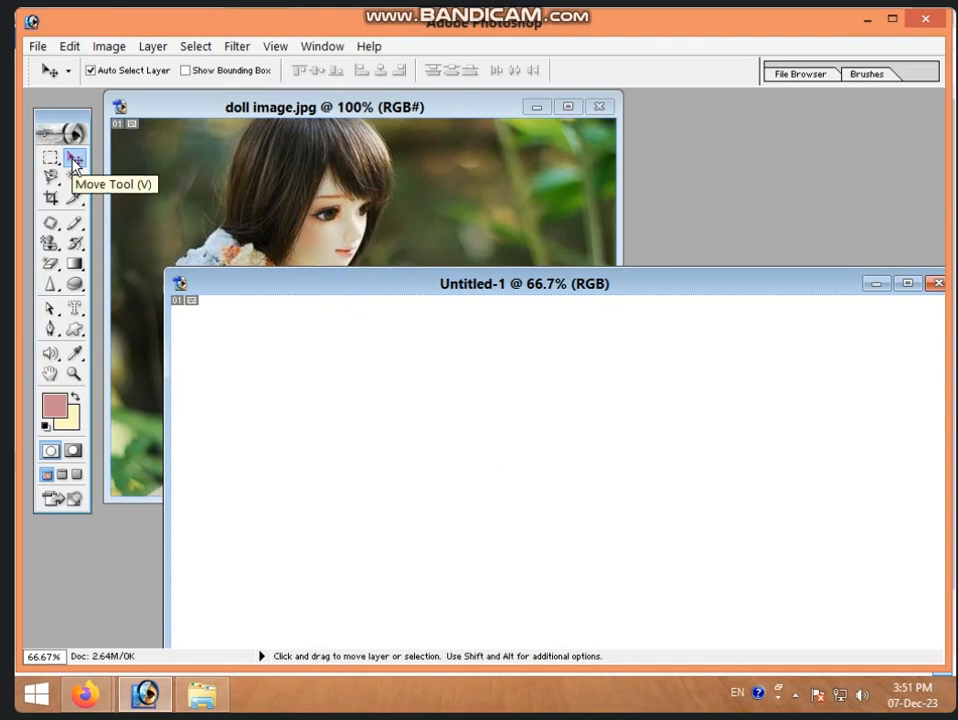
{"action": "left_click", "coordinate": [328, 215]}
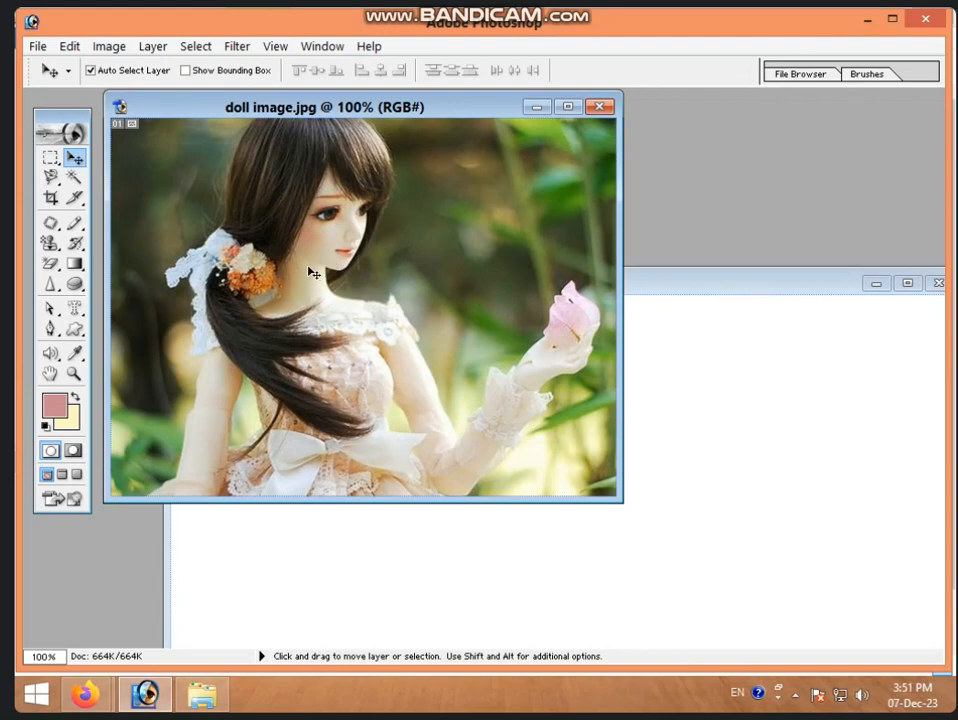
{"action": "left_click_drag", "start_coordinate": [328, 270], "coordinate": [411, 460]}
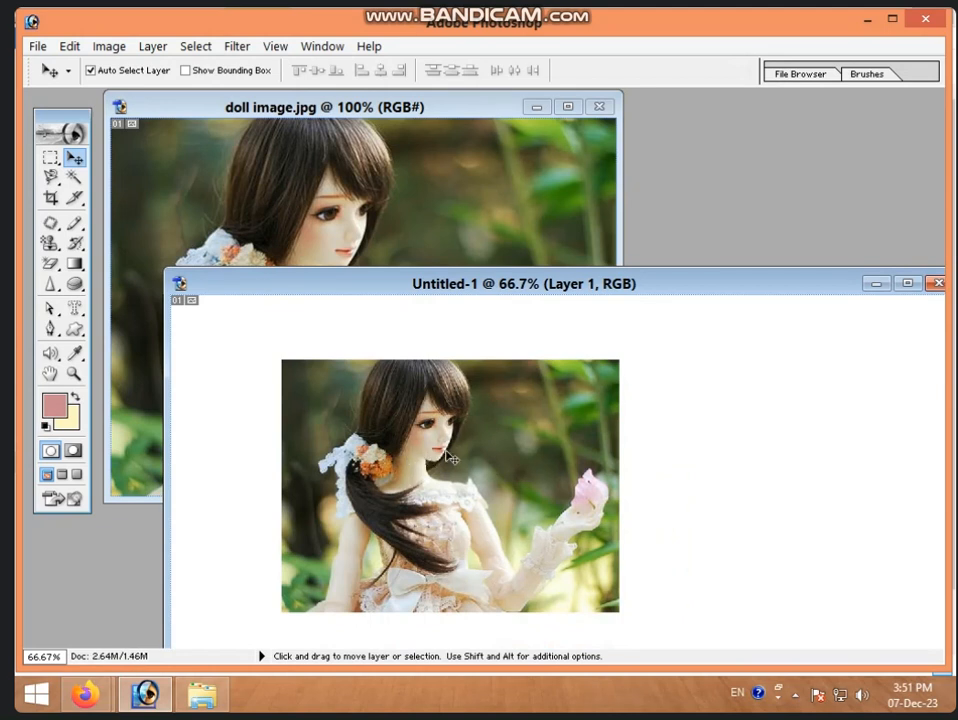
- Reposition the new document's window to show its whole canvas and move the doll layer slightly left of the canvas centre
{"action": "left_click_drag", "start_coordinate": [476, 290], "coordinate": [459, 248]}
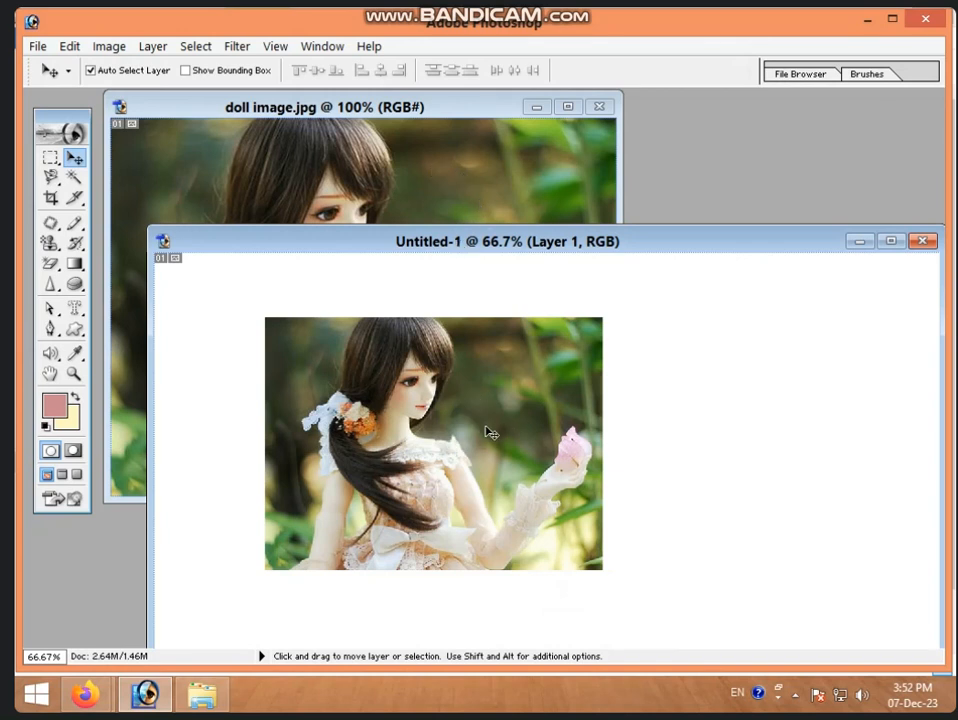
{"action": "left_click", "coordinate": [342, 162]}
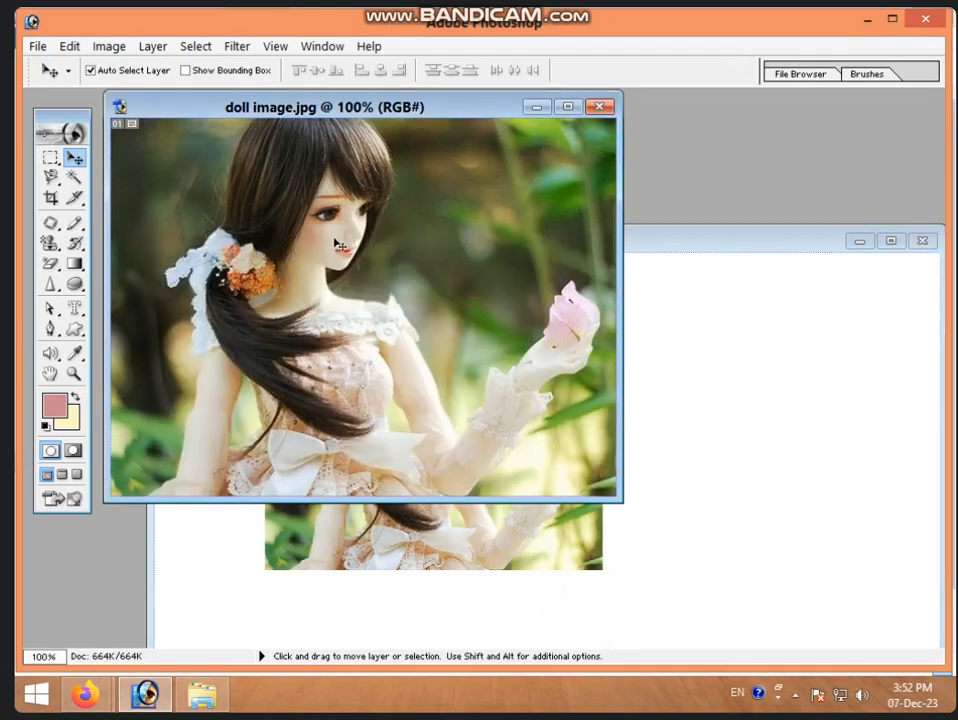
{"action": "left_click", "coordinate": [418, 551]}
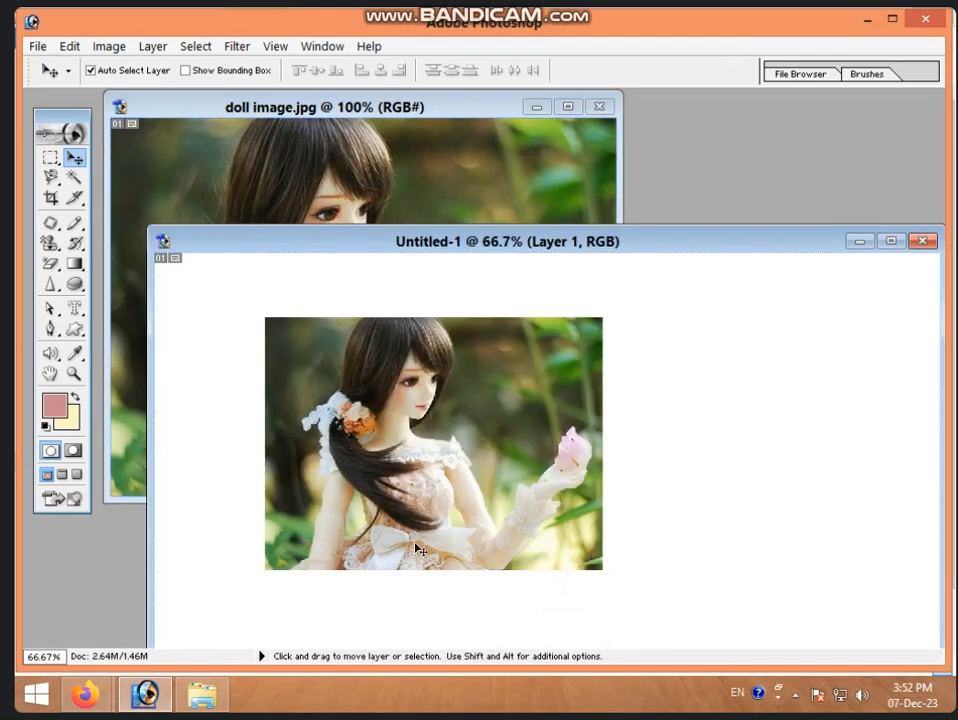
{"action": "left_click_drag", "start_coordinate": [426, 345], "coordinate": [463, 326]}
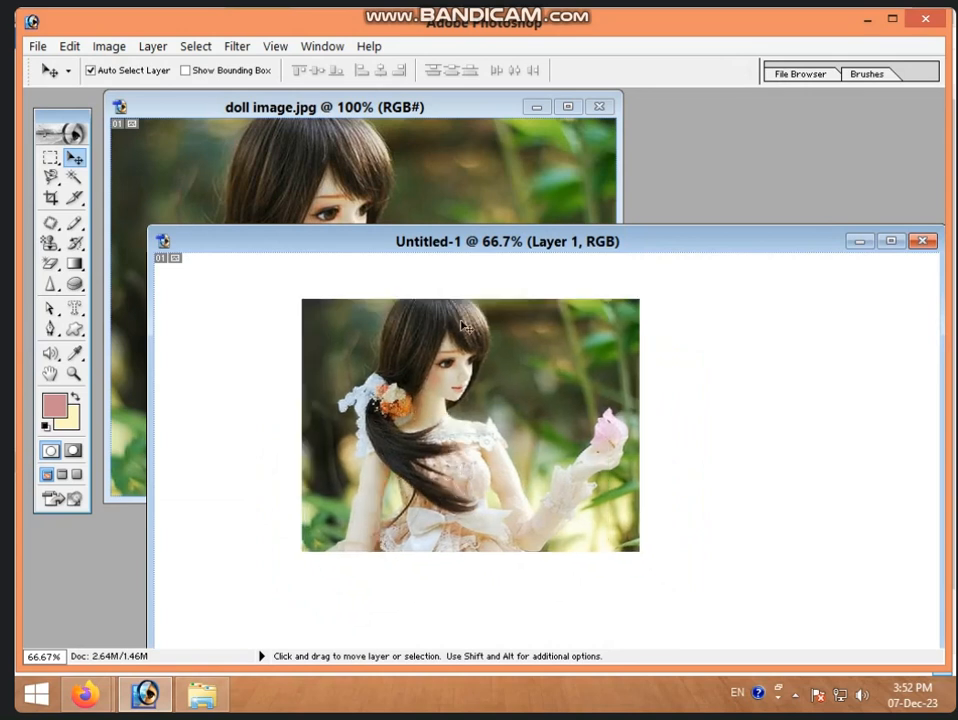
{"action": "left_click_drag", "start_coordinate": [389, 242], "coordinate": [342, 171]}
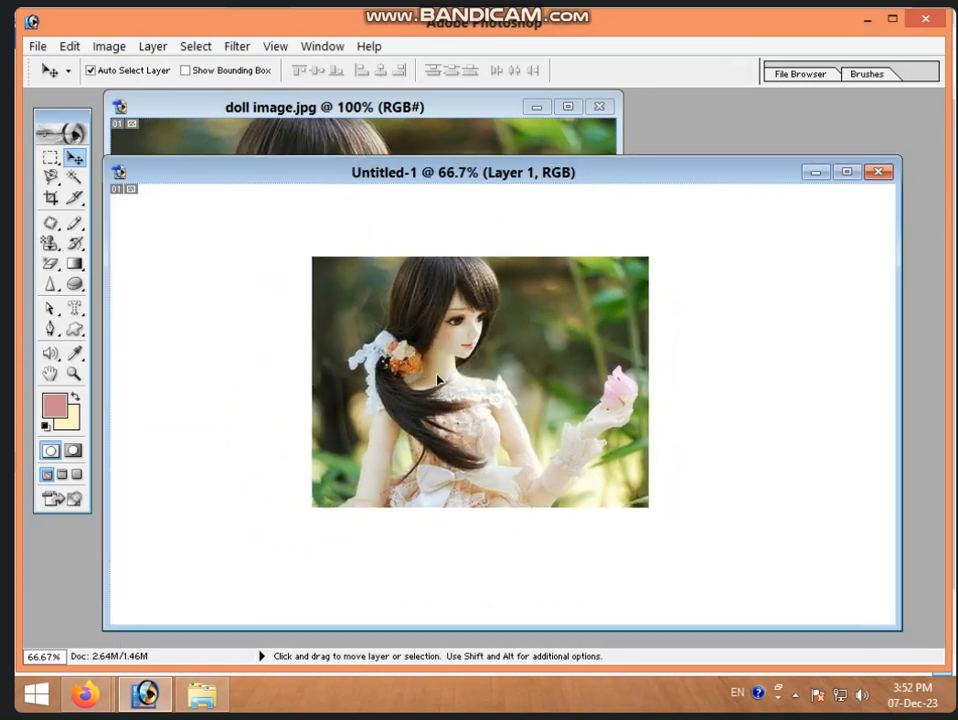
{"action": "left_click_drag", "start_coordinate": [437, 380], "coordinate": [377, 380]}
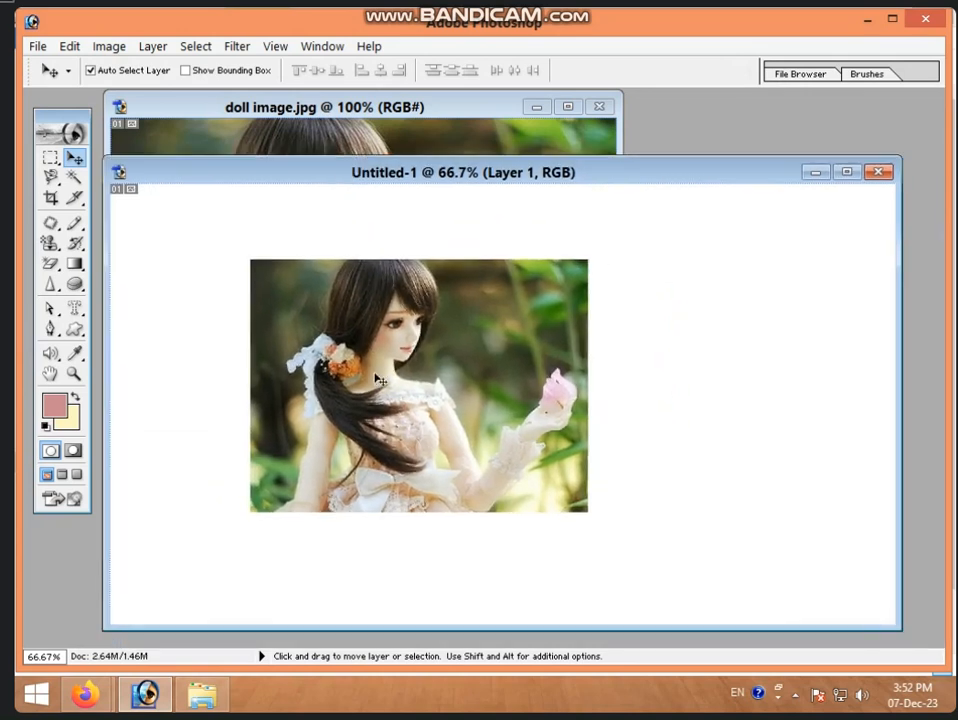
- Free-transform the doll layer to fill the entire canvas, at about 232.7% width and 174.8% height
{"action": "key", "text": "ctrl+t"}
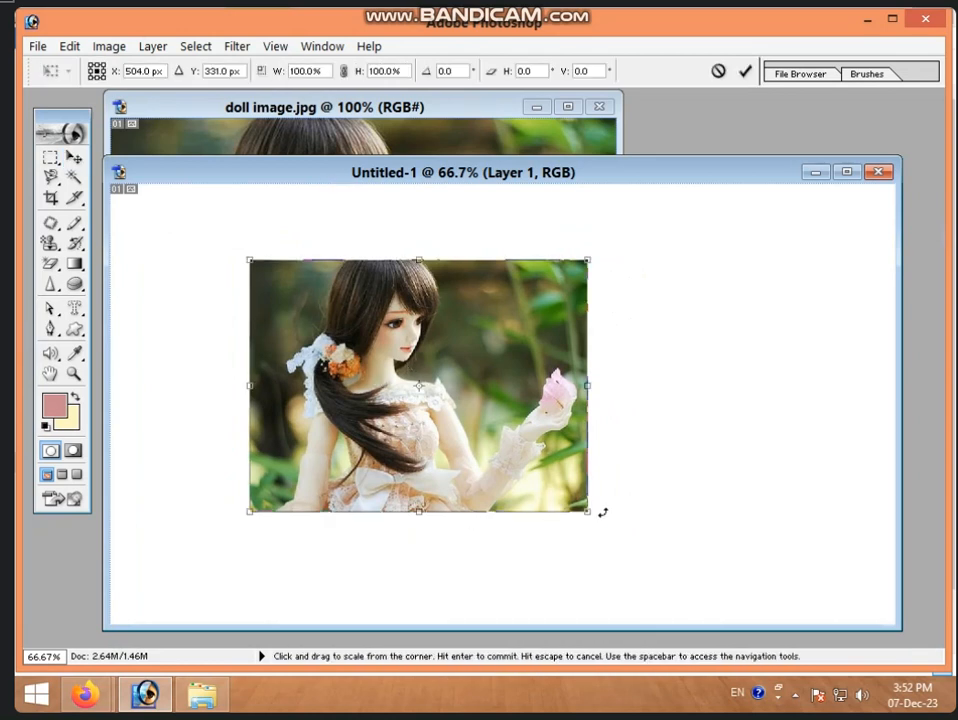
{"action": "left_click_drag", "start_coordinate": [592, 515], "coordinate": [729, 603]}
{"action": "left_click_drag", "start_coordinate": [577, 535], "coordinate": [491, 476]}
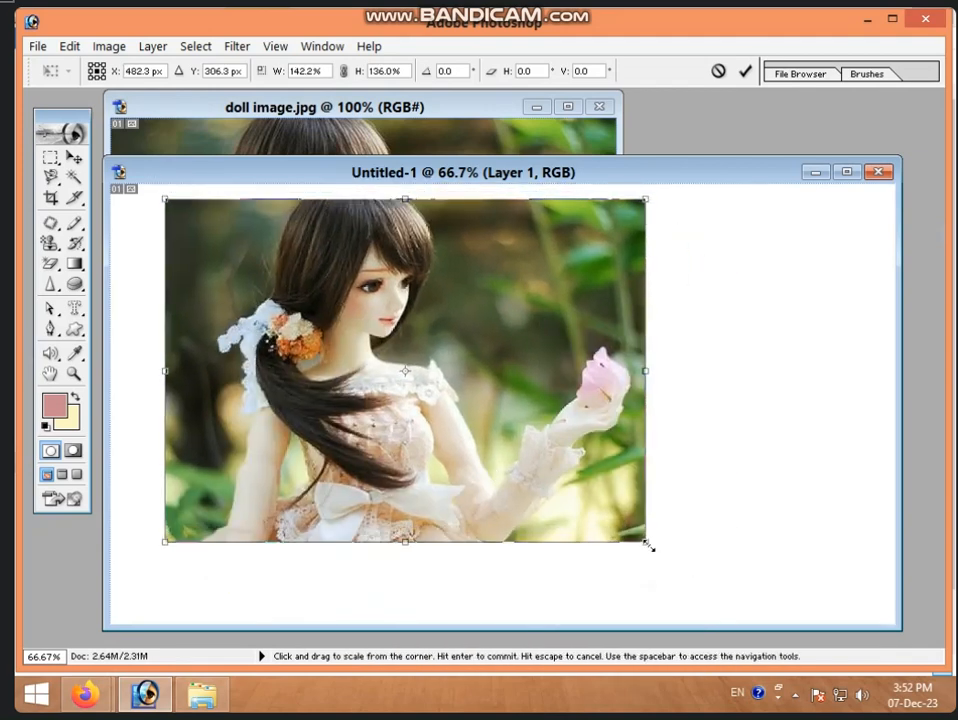
{"action": "left_click_drag", "start_coordinate": [650, 547], "coordinate": [906, 626]}
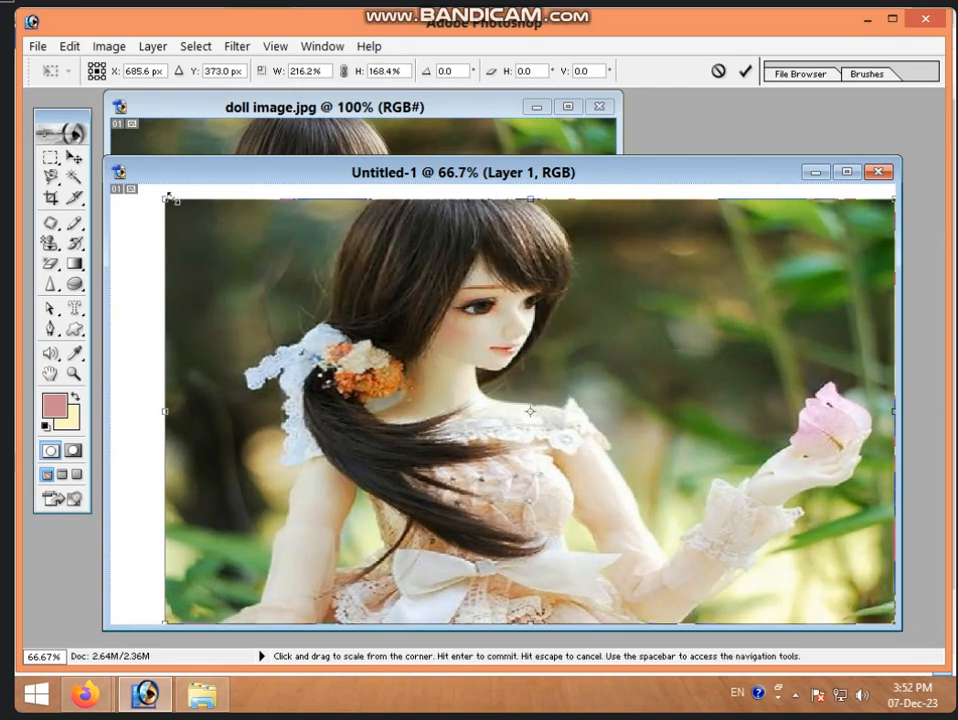
{"action": "left_click_drag", "start_coordinate": [165, 198], "coordinate": [110, 184]}
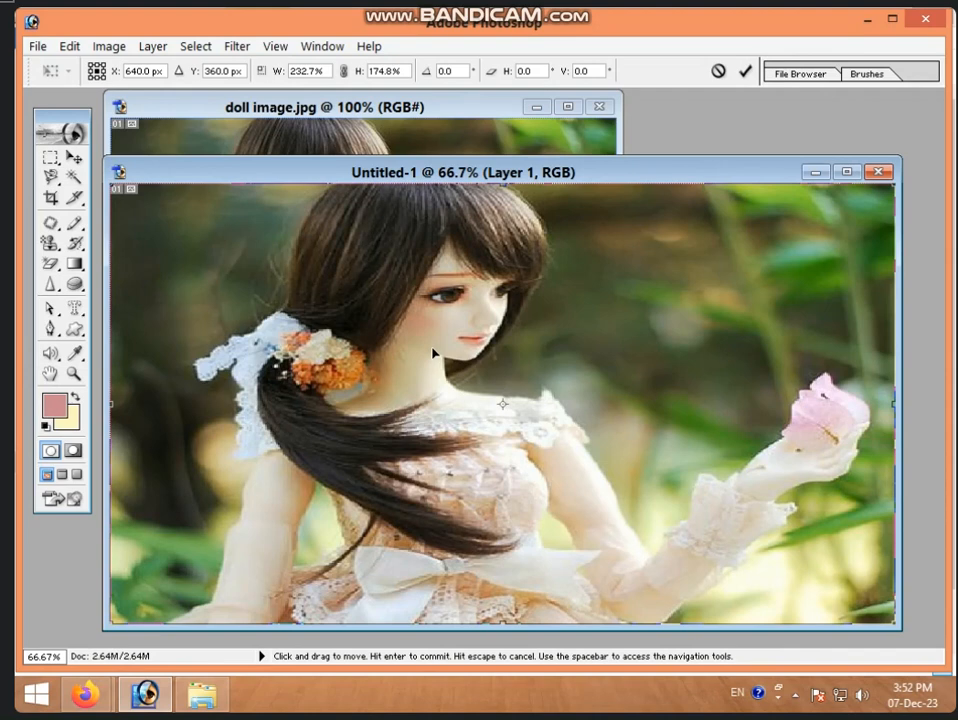
{"action": "key", "text": "Return"}
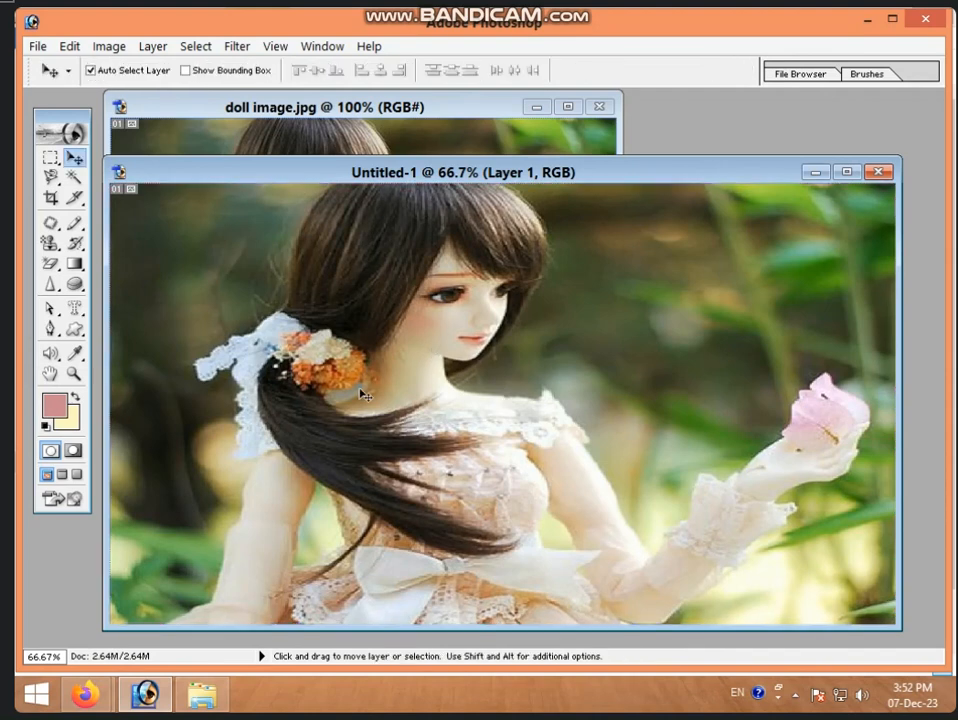
{"action": "left_click", "coordinate": [44, 48]}
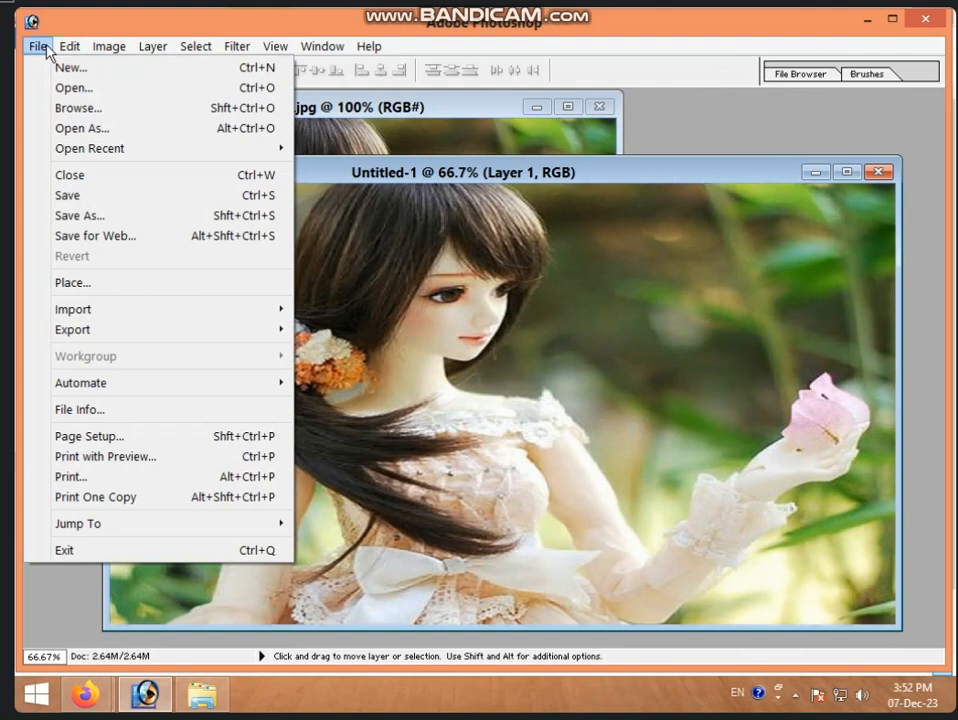
{"action": "left_click", "coordinate": [89, 218]}
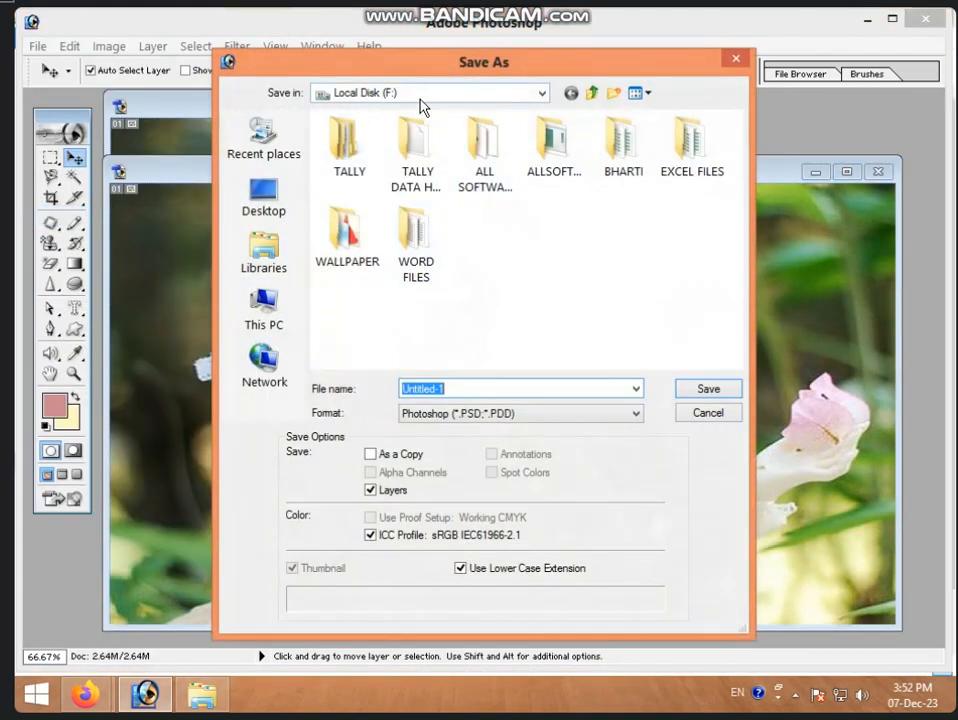
{"action": "left_click", "coordinate": [441, 388]}
{"action": "key", "text": "BackSpace"}
{"action": "key", "text": "ctrl+a"}
{"action": "type", "text": "123"}
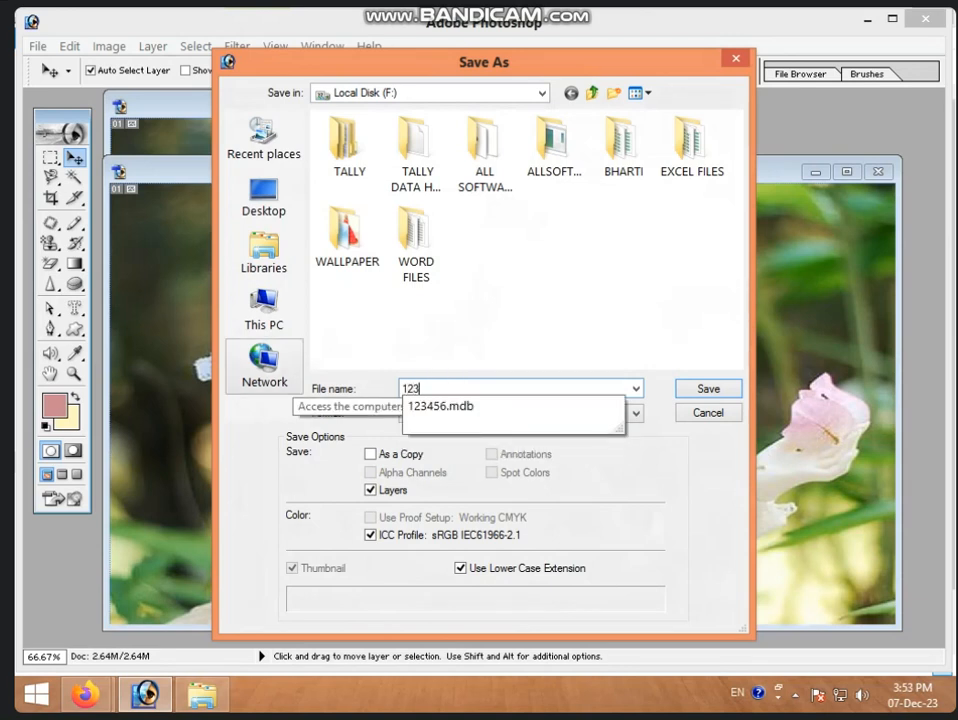
{"action": "left_click", "coordinate": [349, 416]}
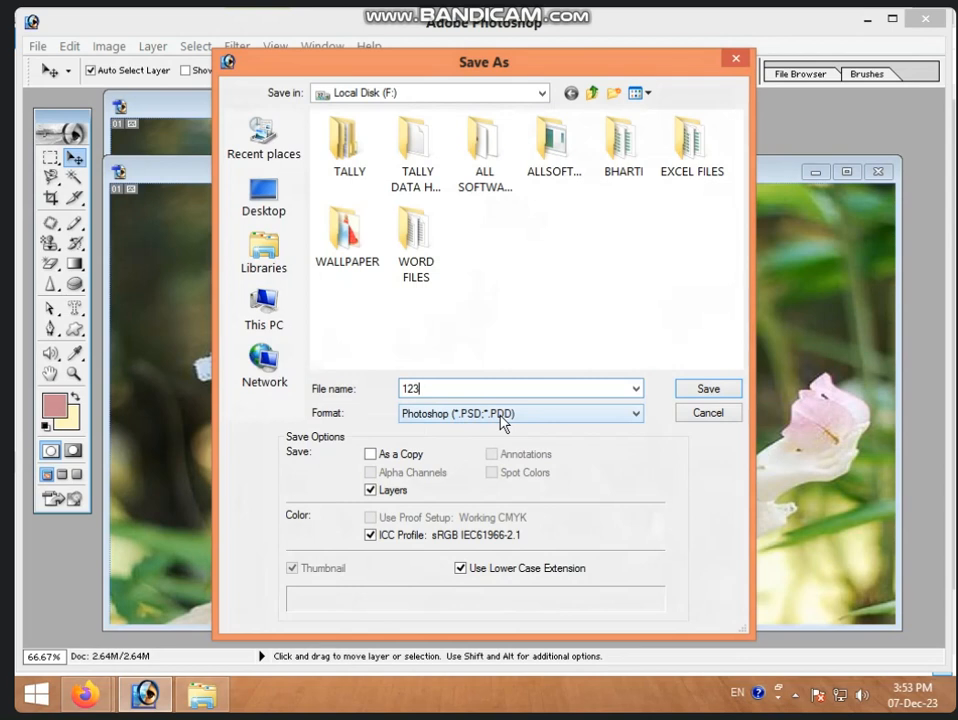
{"action": "left_click", "coordinate": [735, 59]}
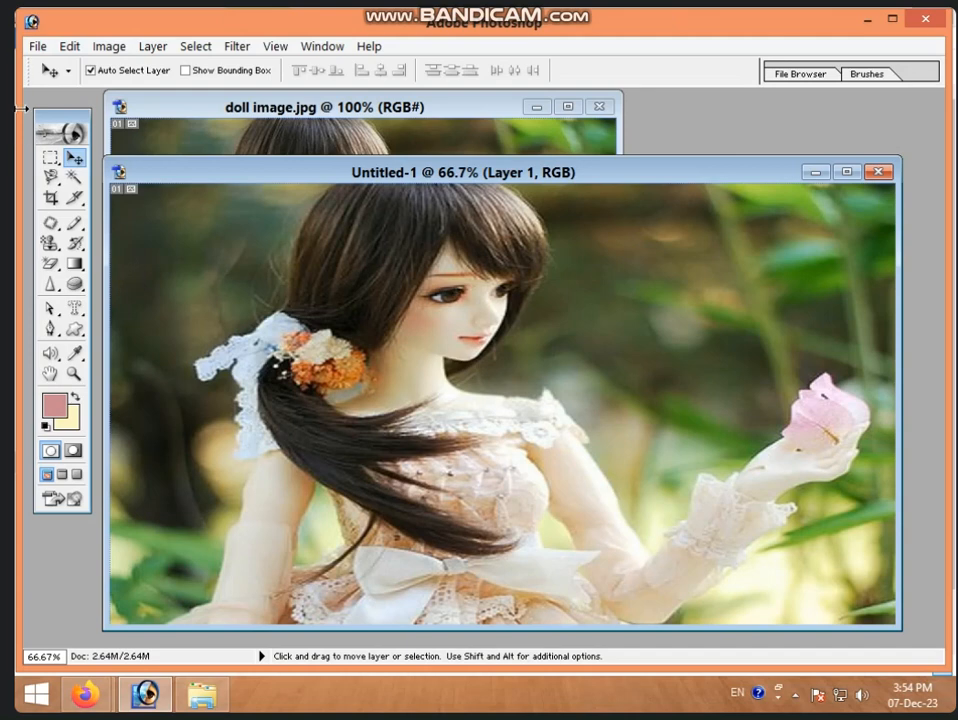
- Save the composition as a JPEG copy named Untitled-1 copy.jpg on Local Disk (F:)
{"action": "left_click", "coordinate": [37, 46]}
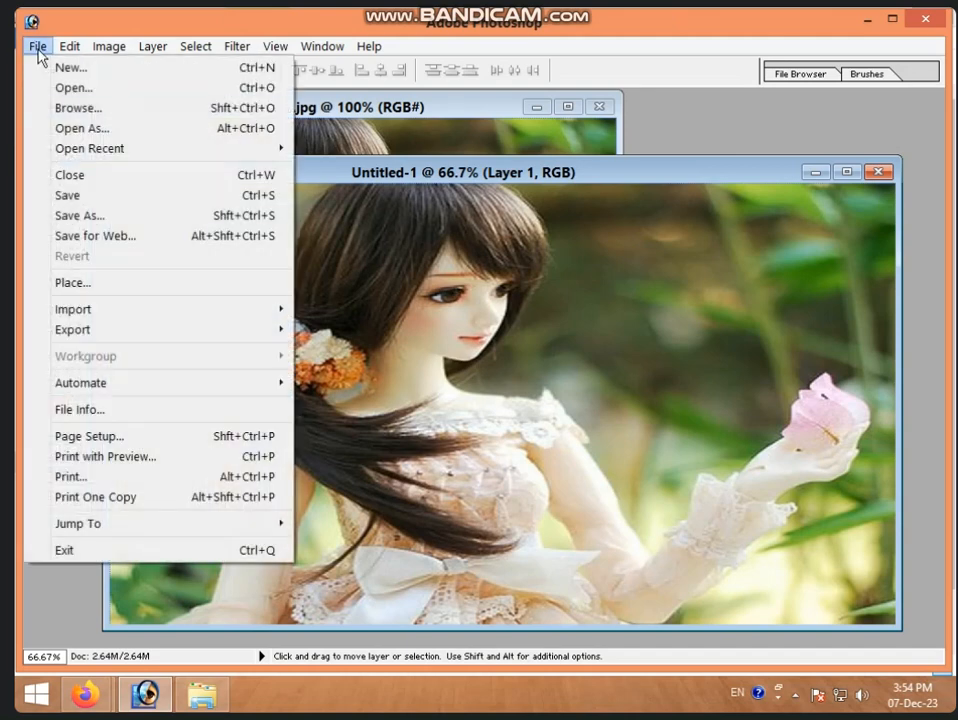
{"action": "left_click", "coordinate": [92, 218]}
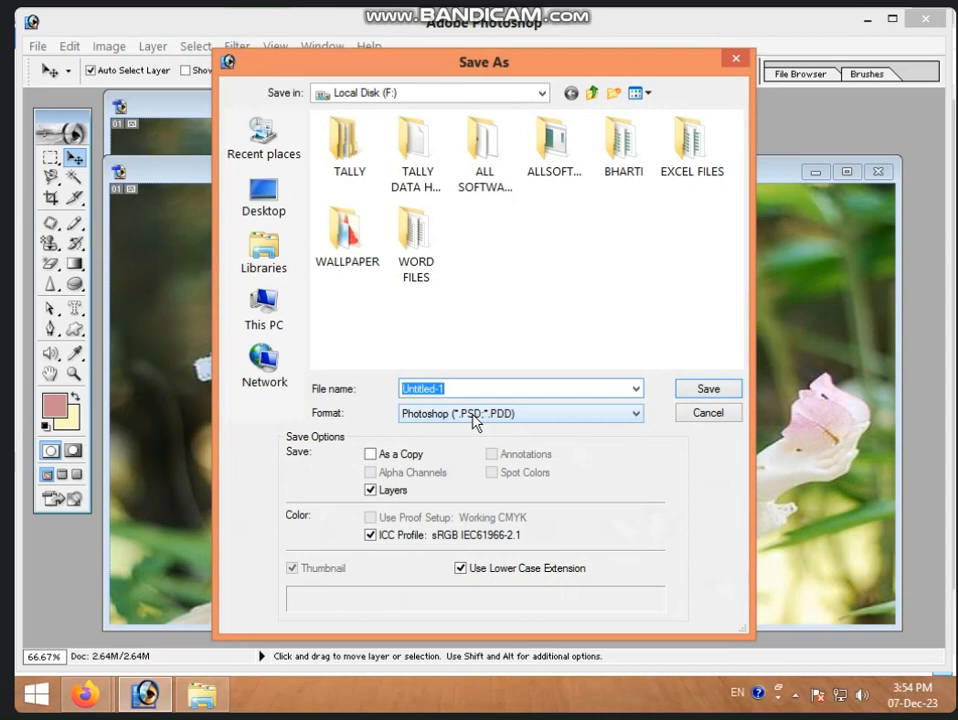
{"action": "left_click", "coordinate": [475, 413]}
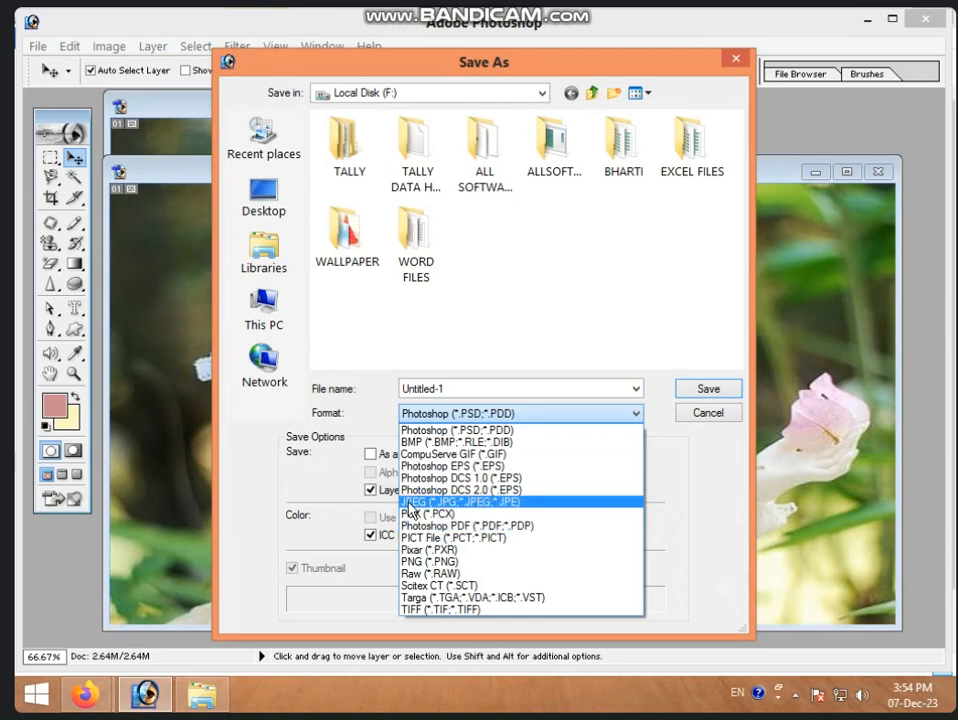
{"action": "left_click", "coordinate": [424, 501]}
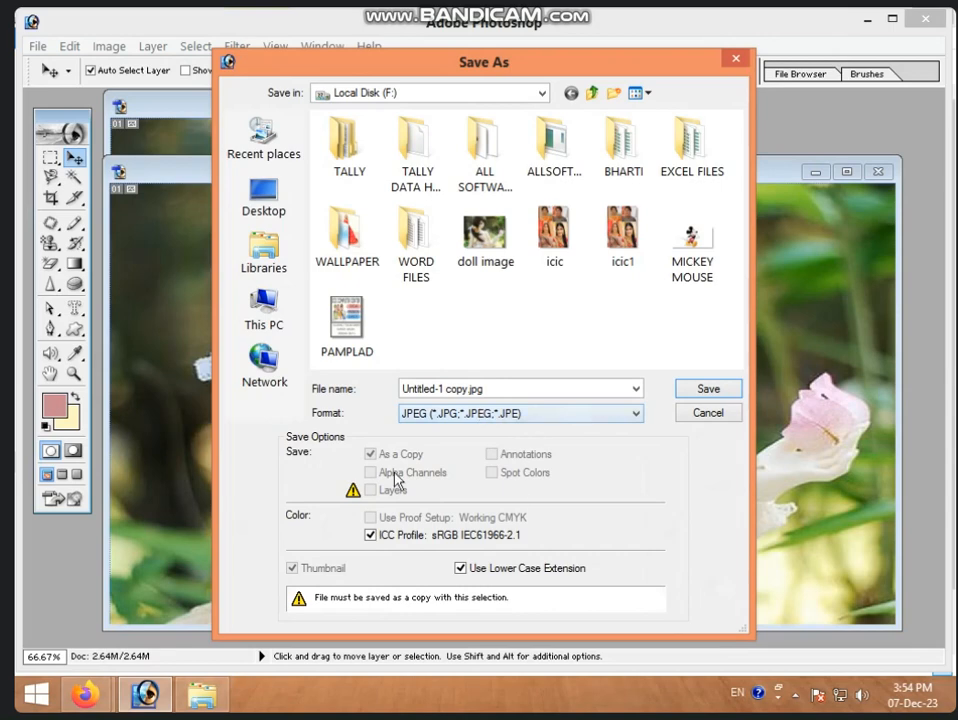
{"action": "left_click", "coordinate": [706, 390]}
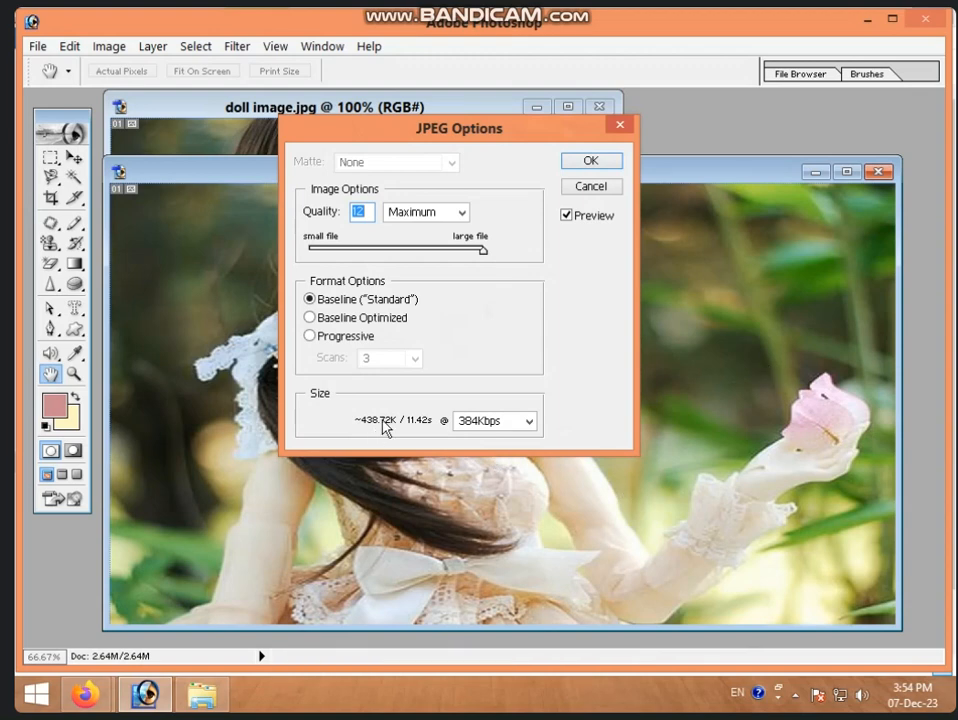
- Set the JPEG format option to Baseline Optimized and complete the save at maximum quality 12
{"action": "left_click", "coordinate": [341, 319]}
{"action": "left_click", "coordinate": [347, 337]}
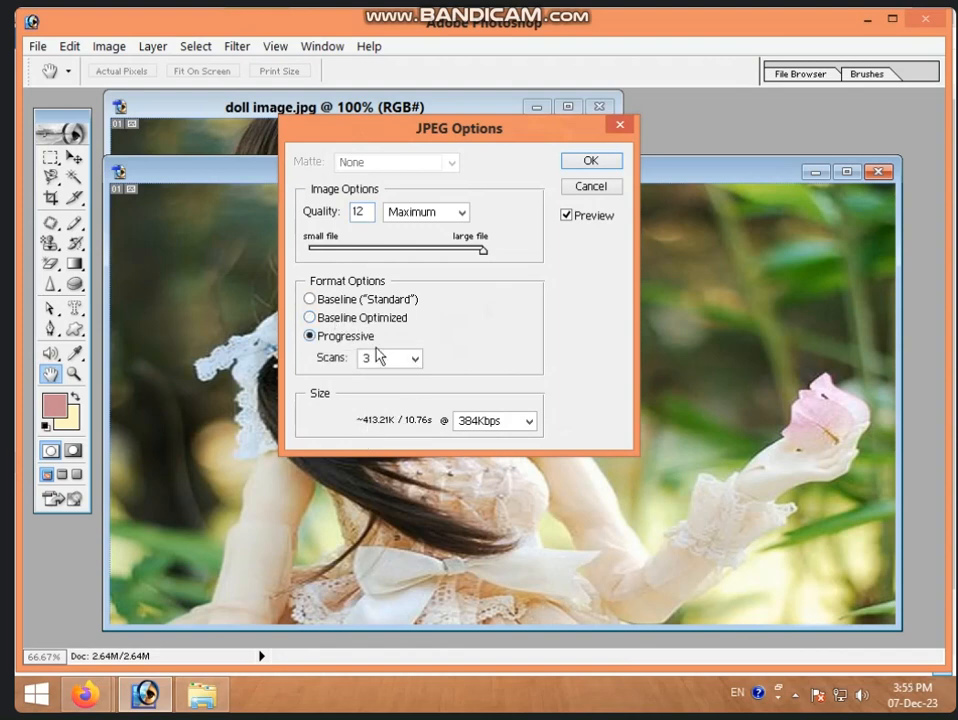
{"action": "left_click", "coordinate": [355, 320]}
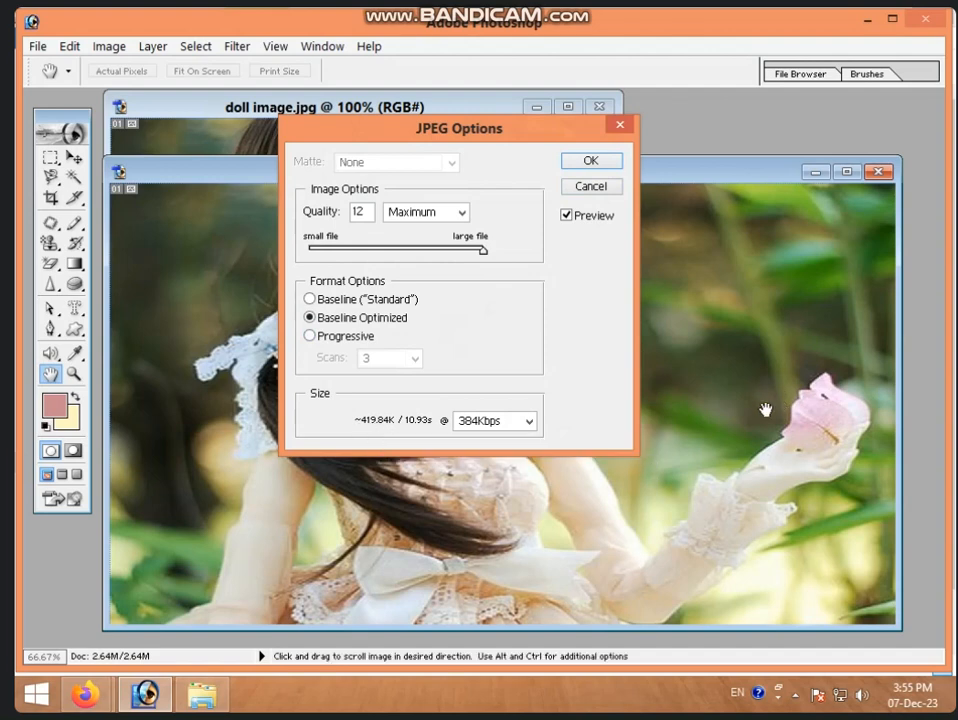
{"action": "left_click", "coordinate": [574, 166]}
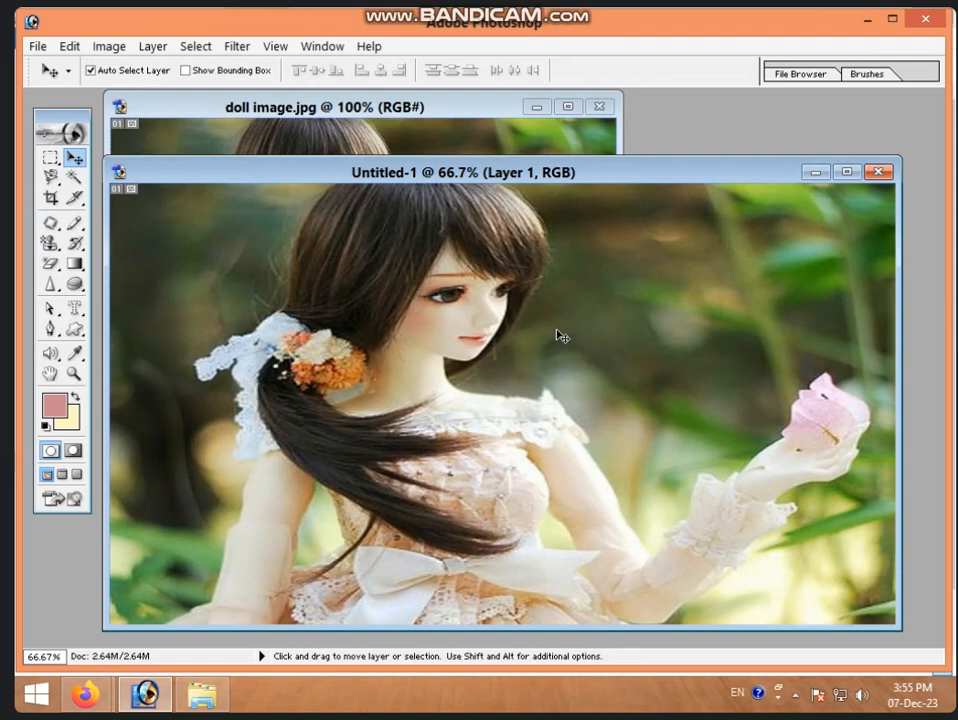
- Close Untitled-1 without saving its changes, and close the doll image.jpg document
{"action": "left_click", "coordinate": [877, 172]}
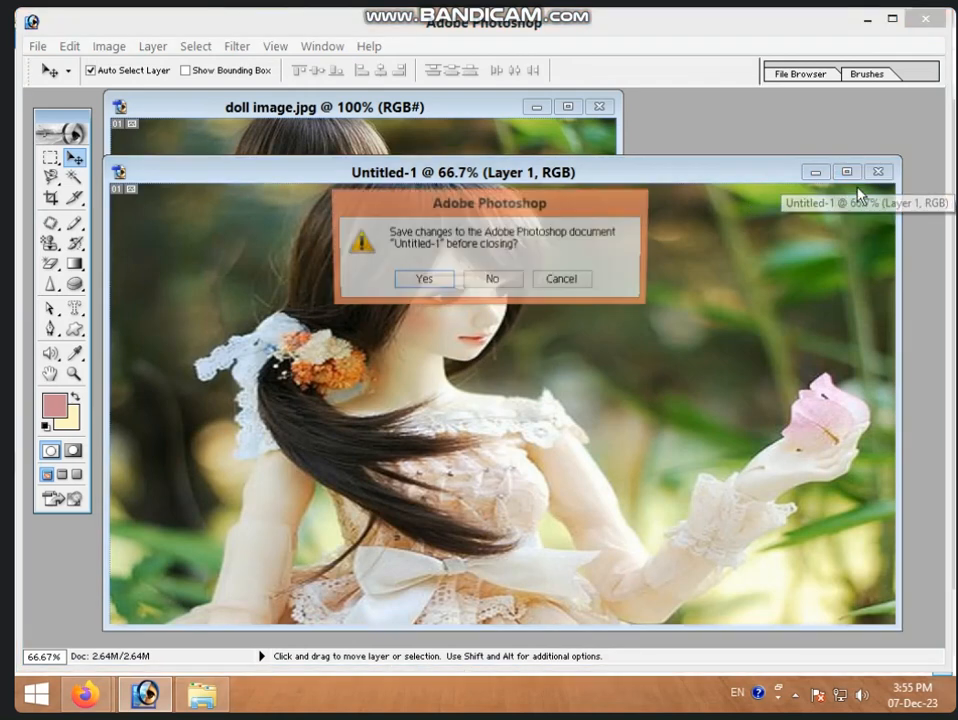
{"action": "left_click", "coordinate": [490, 280]}
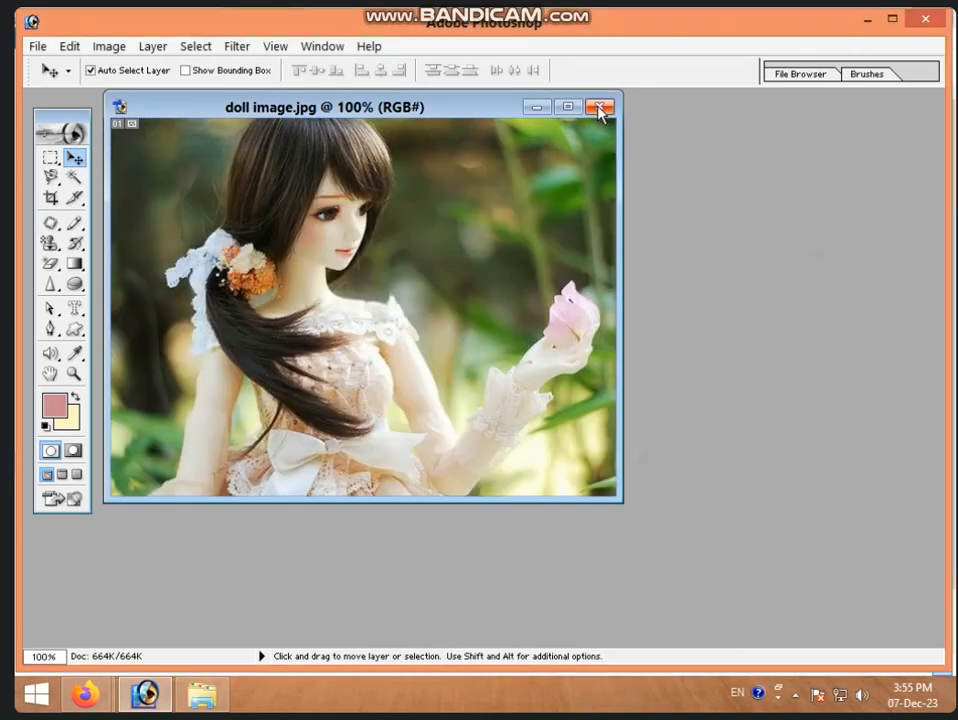
{"action": "left_click", "coordinate": [599, 107]}
- Open the saved Untitled-1 copy picture from Local Disk (F:)
{"action": "double_click", "coordinate": [513, 284]}
{"action": "left_click", "coordinate": [491, 335]}
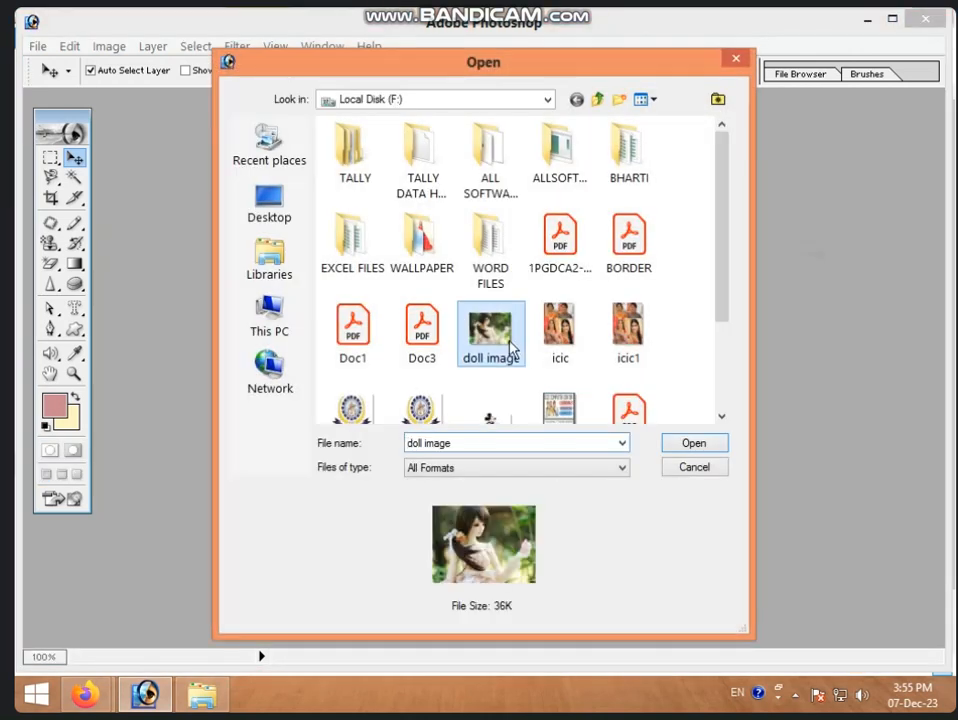
{"action": "scroll", "coordinate": [512, 348], "scroll_direction": "down", "scroll_amount": 2}
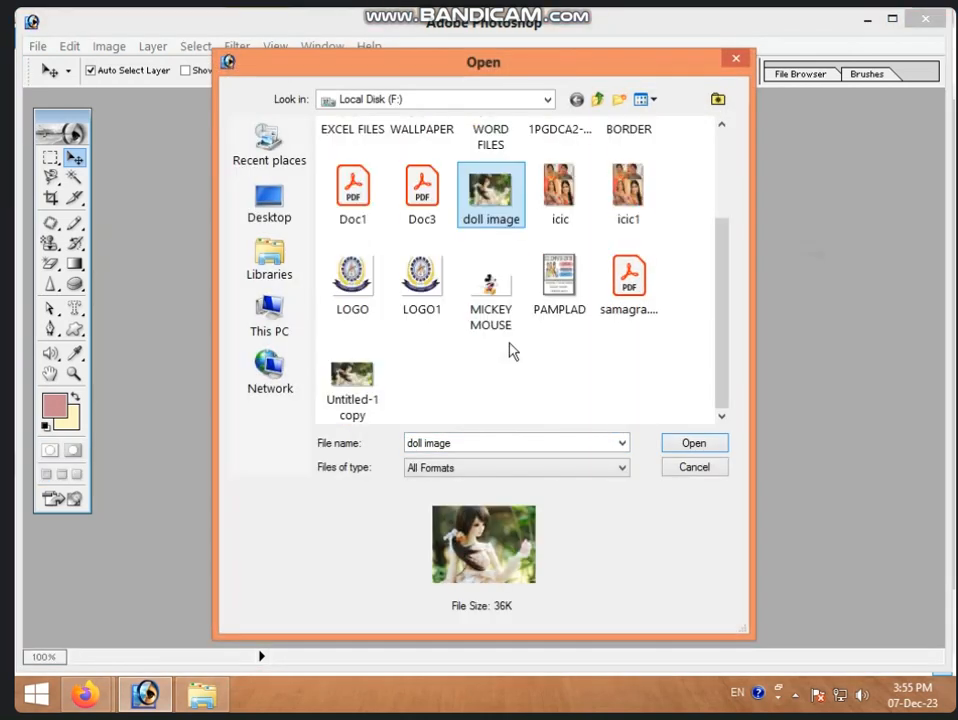
{"action": "left_click", "coordinate": [355, 385]}
{"action": "left_click", "coordinate": [693, 443]}
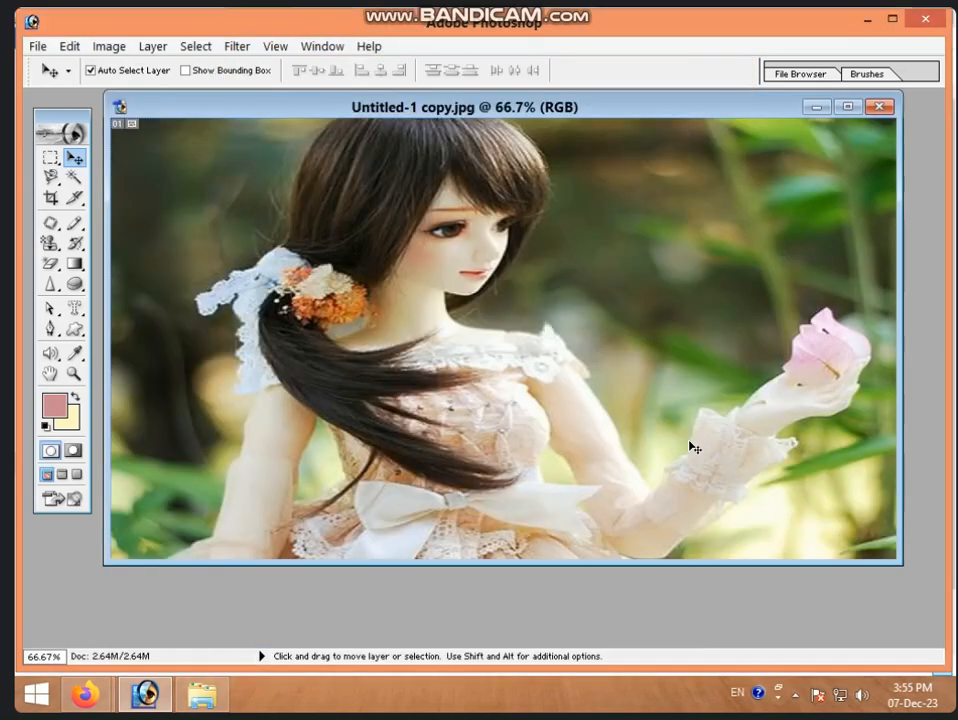
- Switch to File Explorer, view the Untitled-1 copy file from Local Disk (F:) in Paint, and close Paint
{"action": "left_click", "coordinate": [869, 18]}
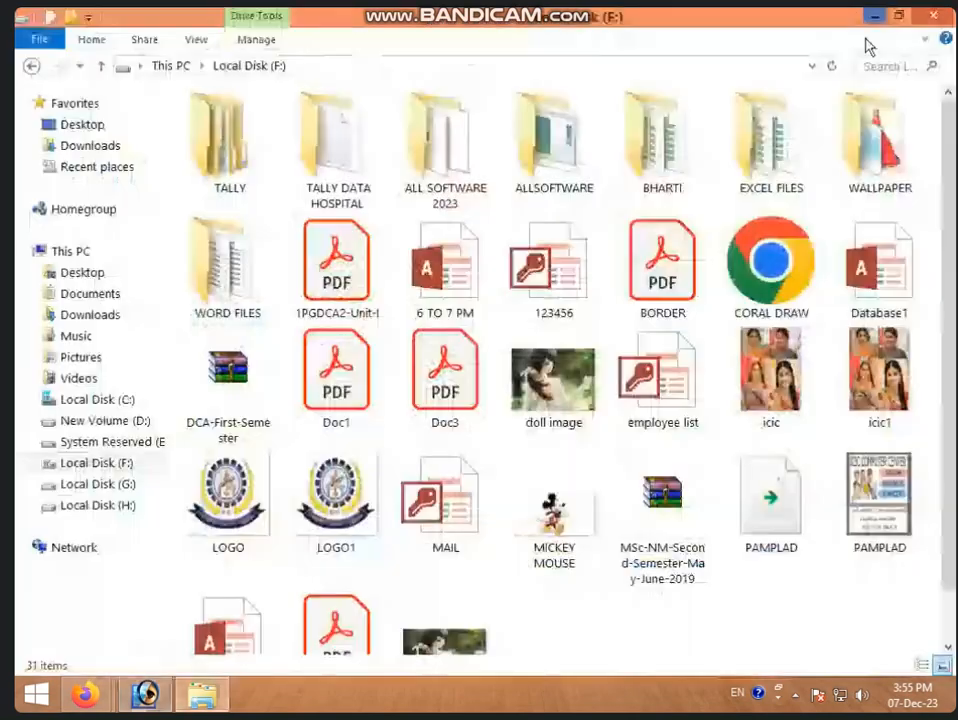
{"action": "left_click", "coordinate": [460, 648]}
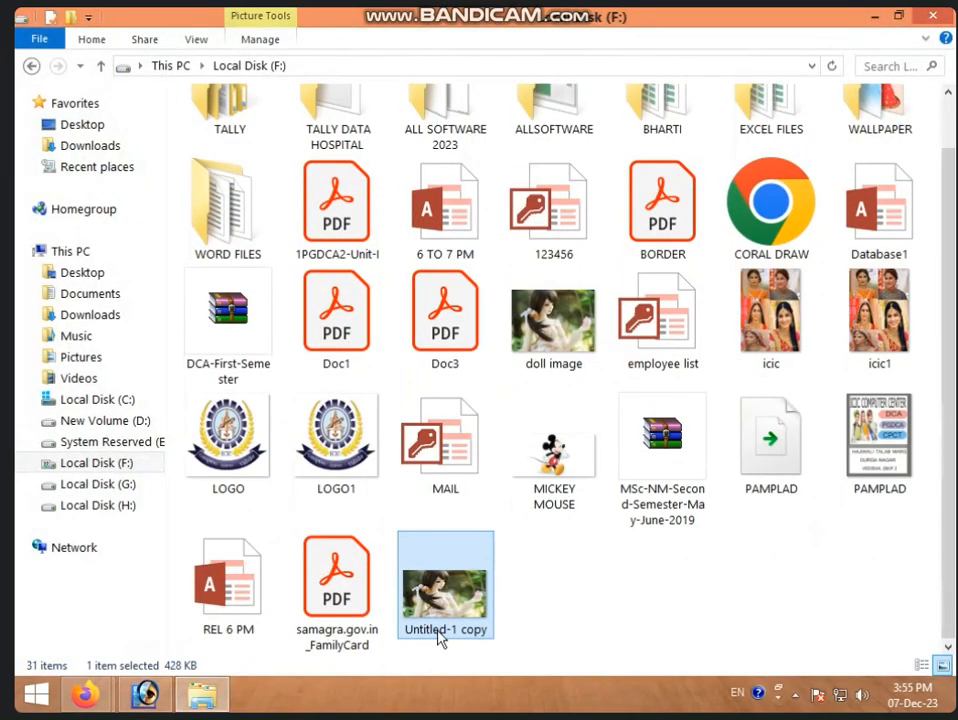
{"action": "double_click", "coordinate": [474, 610]}
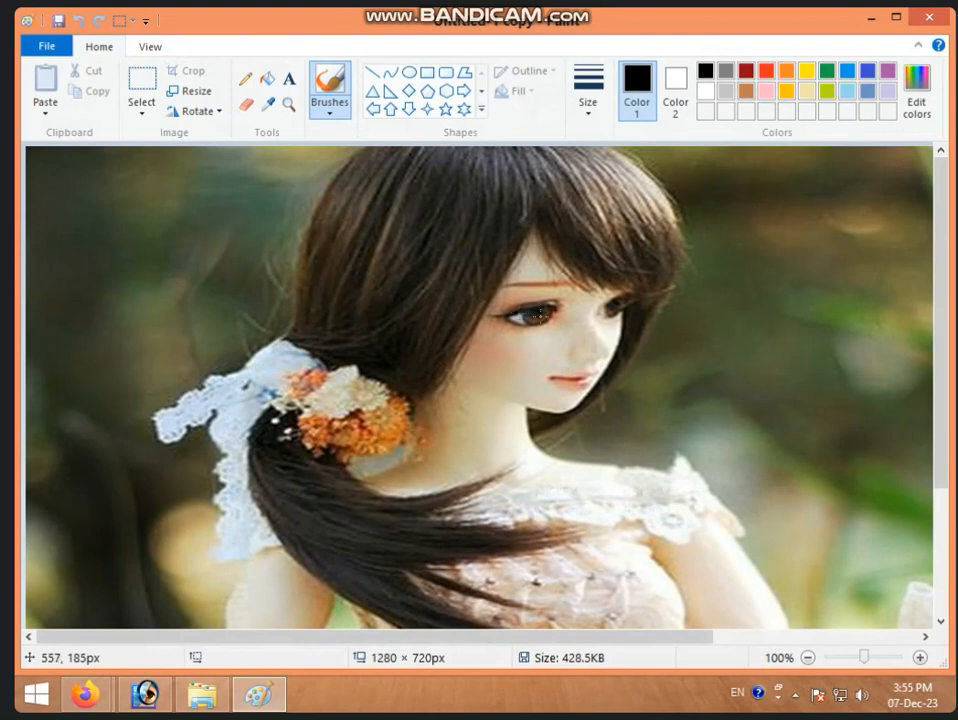
{"action": "left_click", "coordinate": [930, 20]}
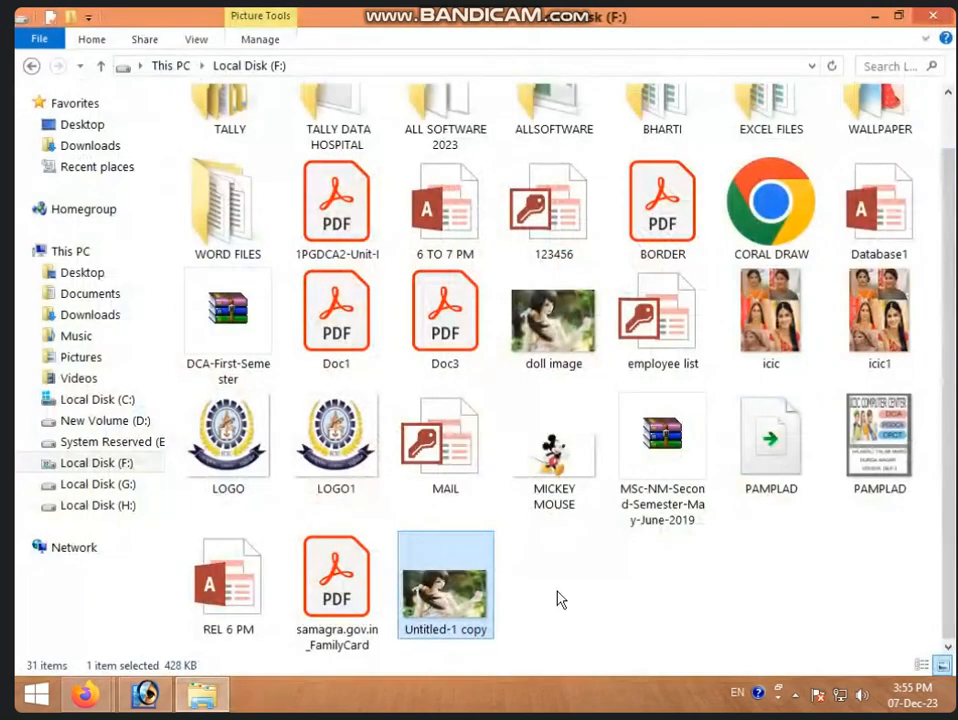
- View the Untitled-1 copy picture in the Photos app, and close it again
{"action": "right_click", "coordinate": [437, 606]}
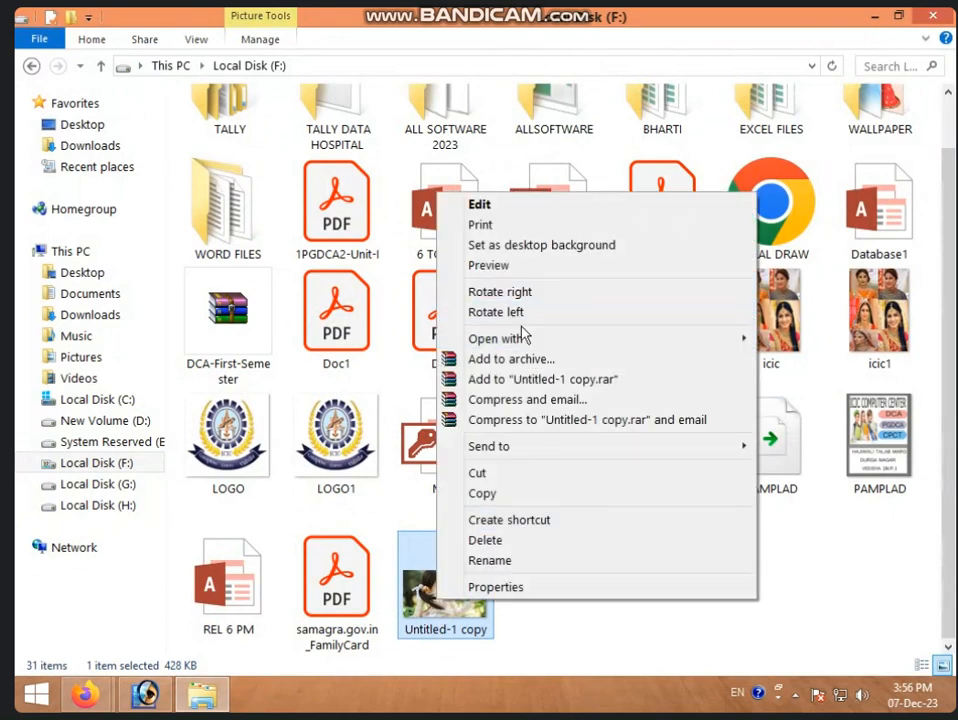
{"action": "mouse_move", "coordinate": [453, 340]}
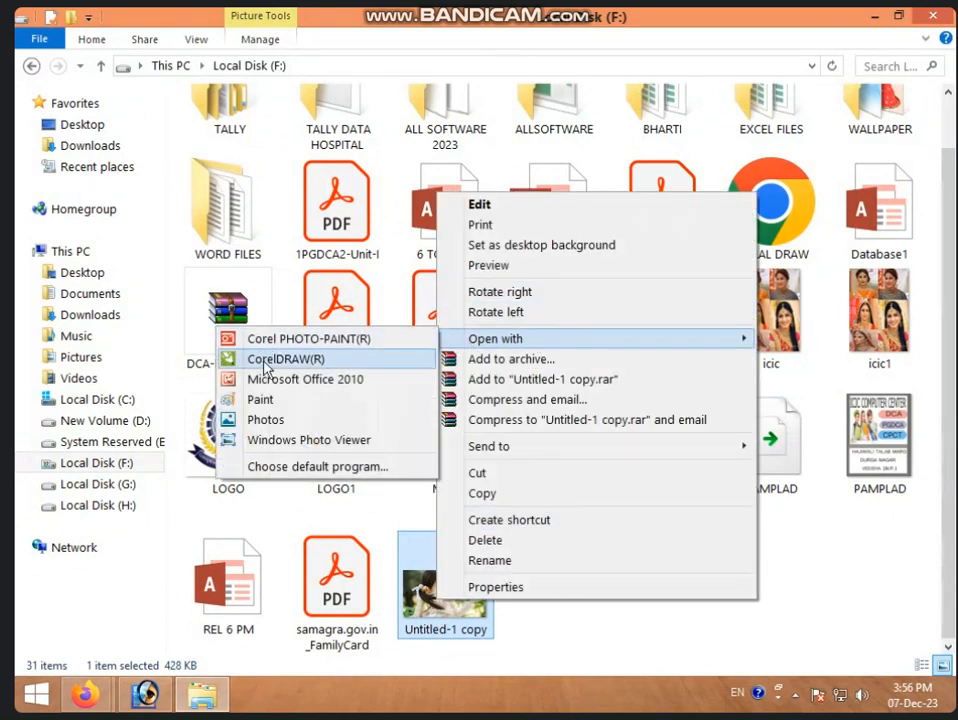
{"action": "left_click", "coordinate": [258, 421]}
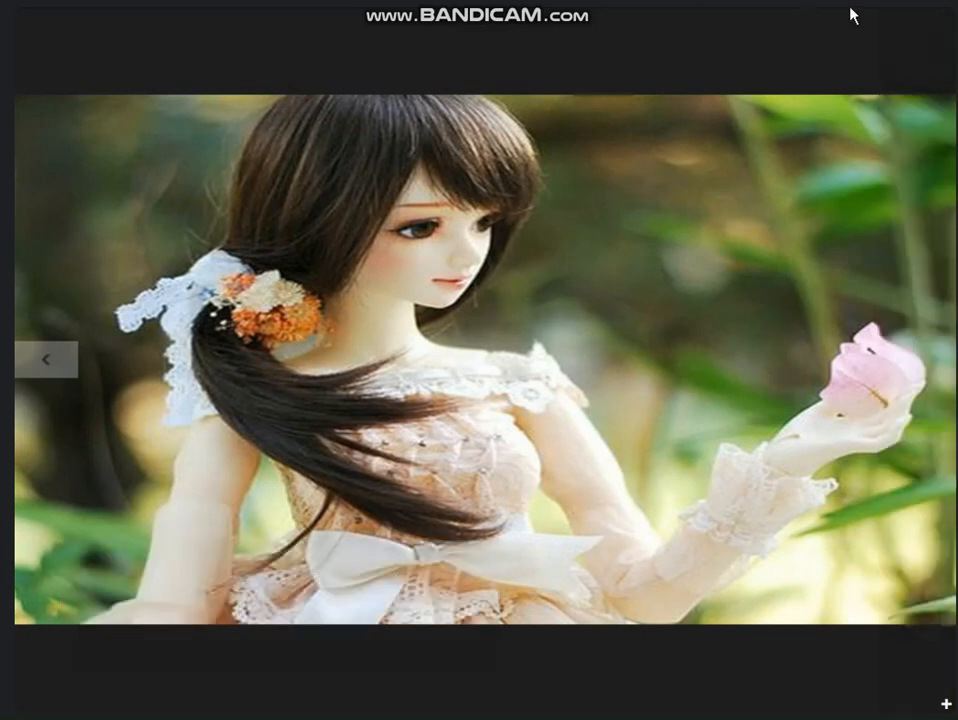
{"action": "left_click", "coordinate": [951, 14]}
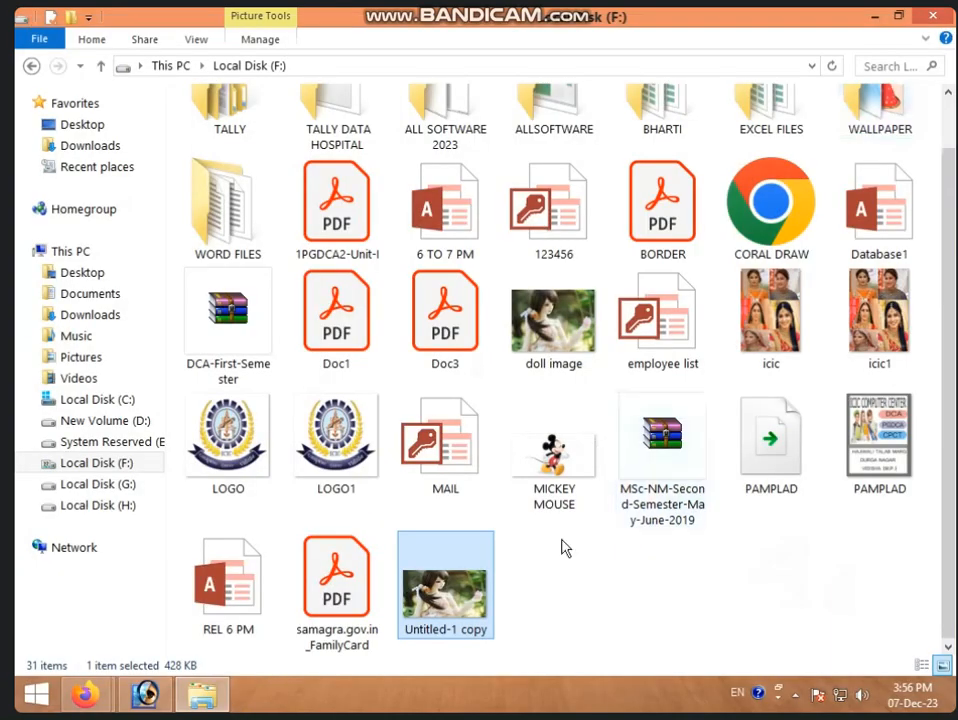
- Look through the New Volume (D:) drive and the 3 TO 4 PHOTOSHOP folder on System Reserved (E:)
{"action": "scroll", "coordinate": [414, 487], "scroll_direction": "up", "scroll_amount": 2}
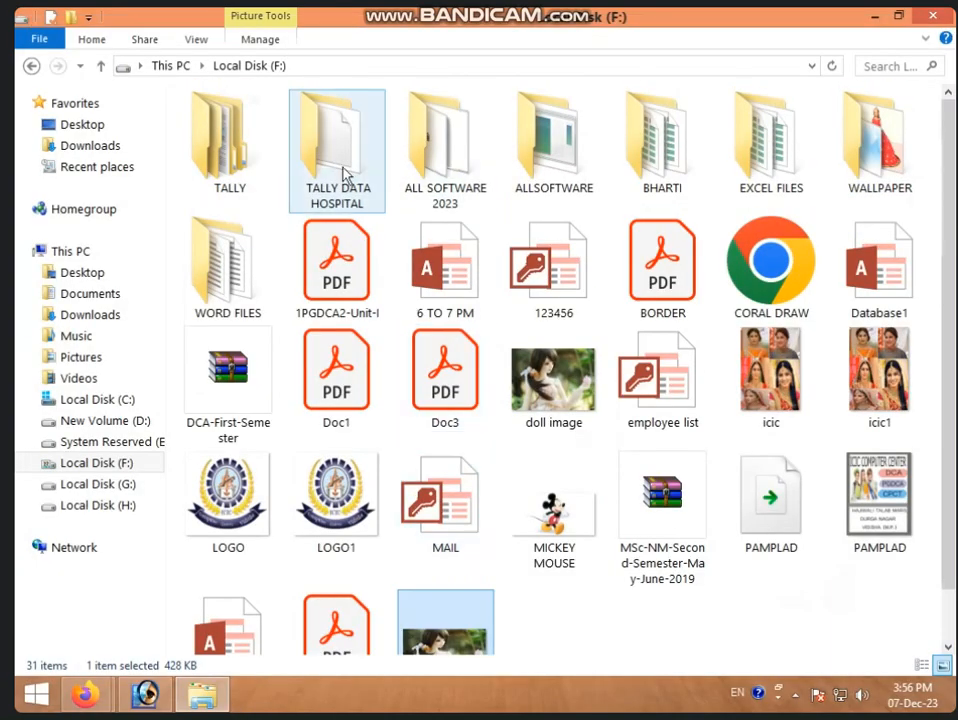
{"action": "left_click", "coordinate": [31, 66]}
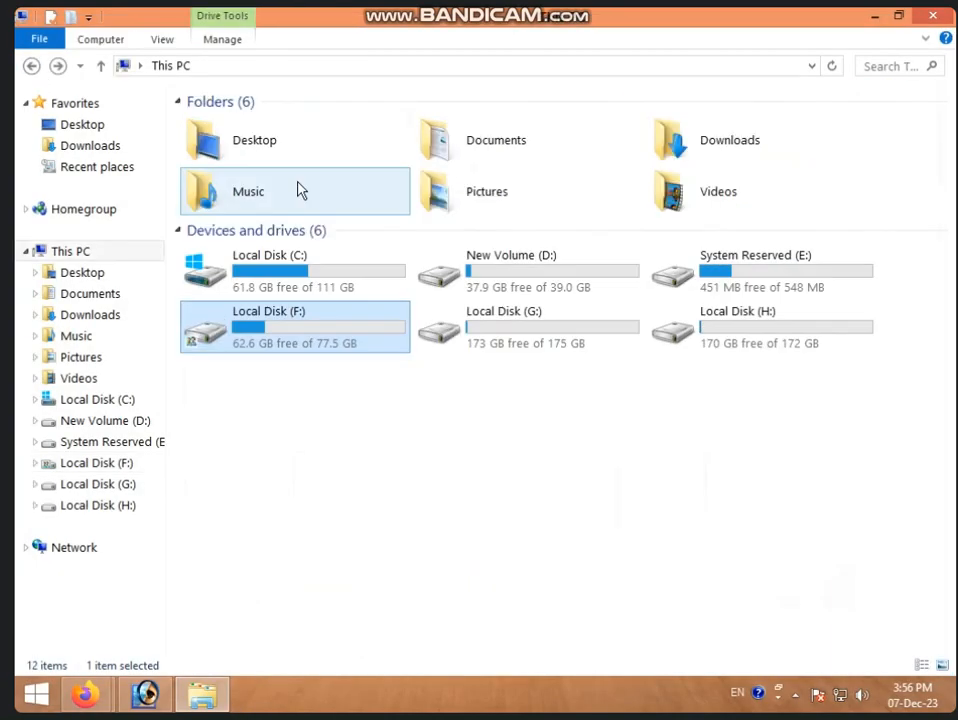
{"action": "double_click", "coordinate": [556, 281]}
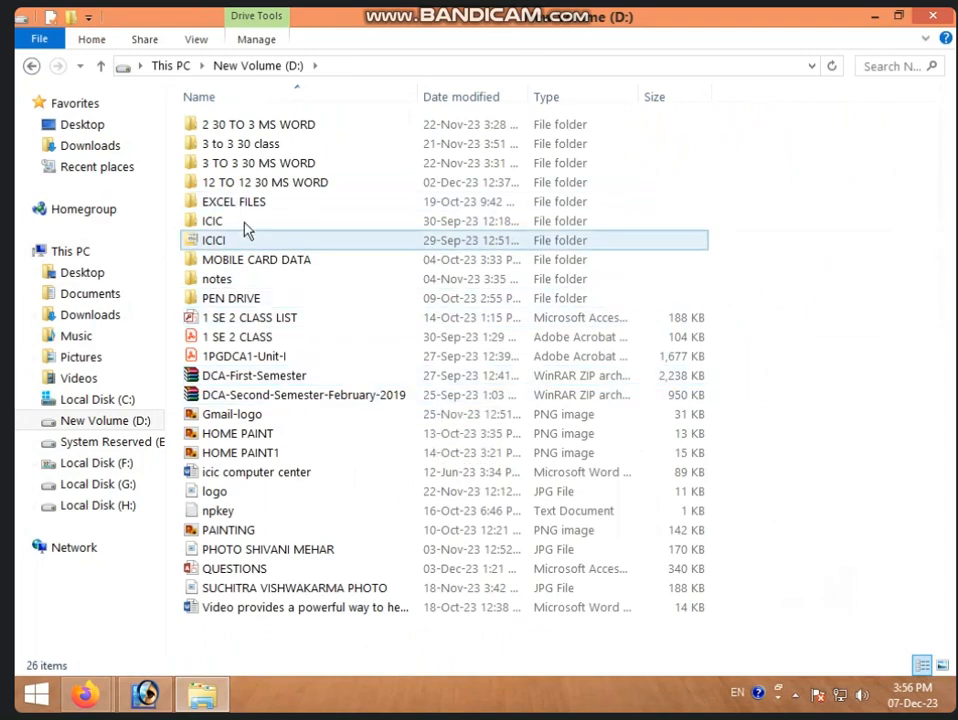
{"action": "left_click", "coordinate": [31, 66]}
{"action": "double_click", "coordinate": [760, 275]}
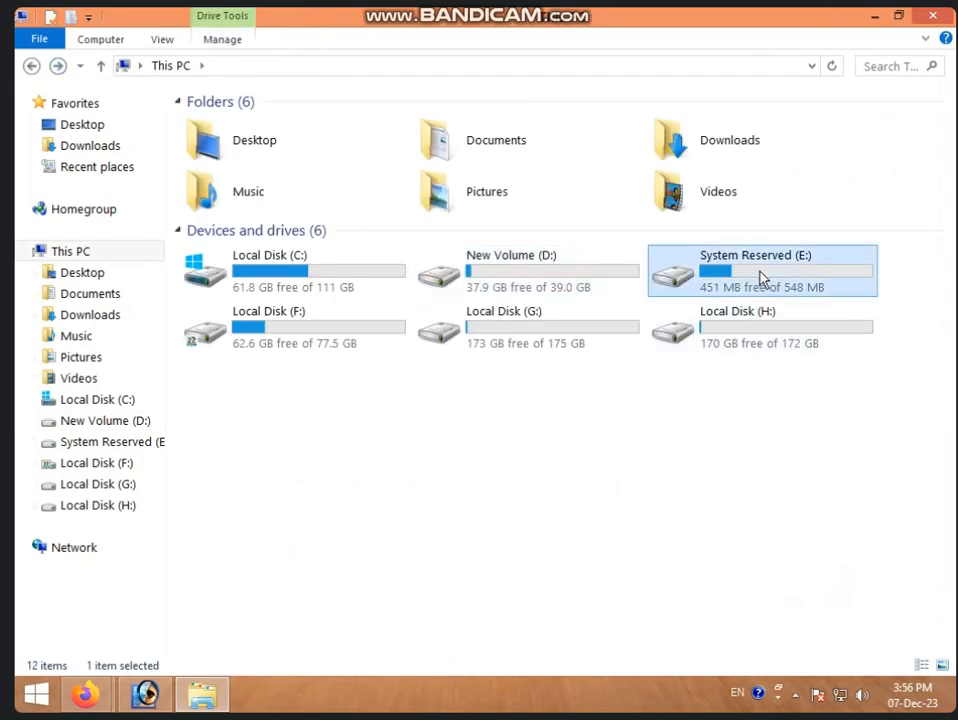
{"action": "double_click", "coordinate": [352, 165]}
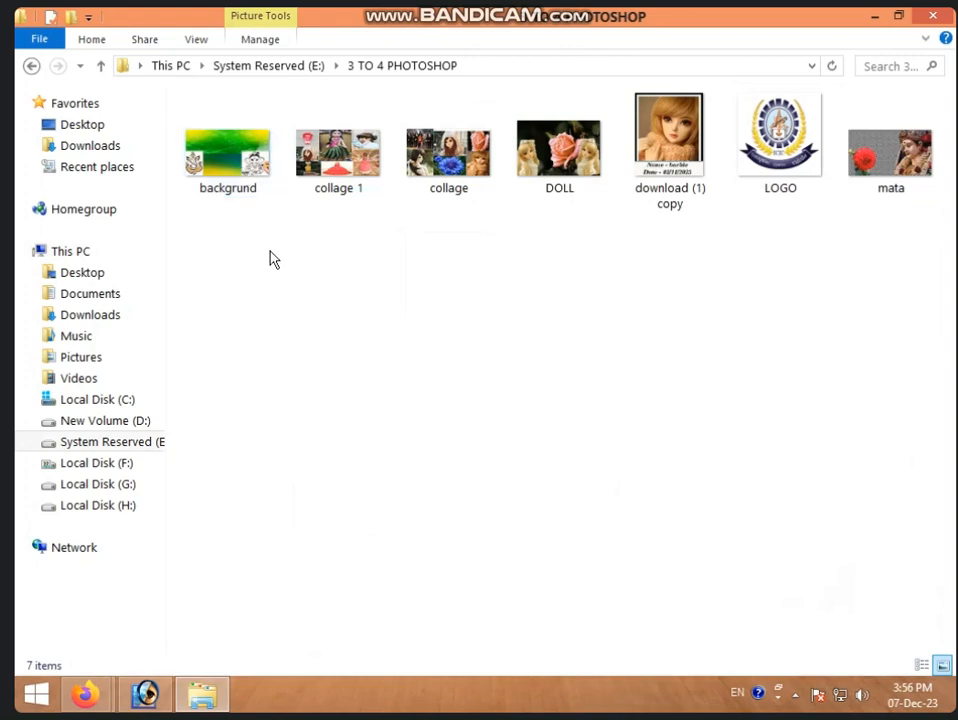
- Switch back to Photoshop and save the open picture in Photoshop format as Untitled-1 copy.psd on Local Disk (F:)
{"action": "left_click", "coordinate": [145, 694]}
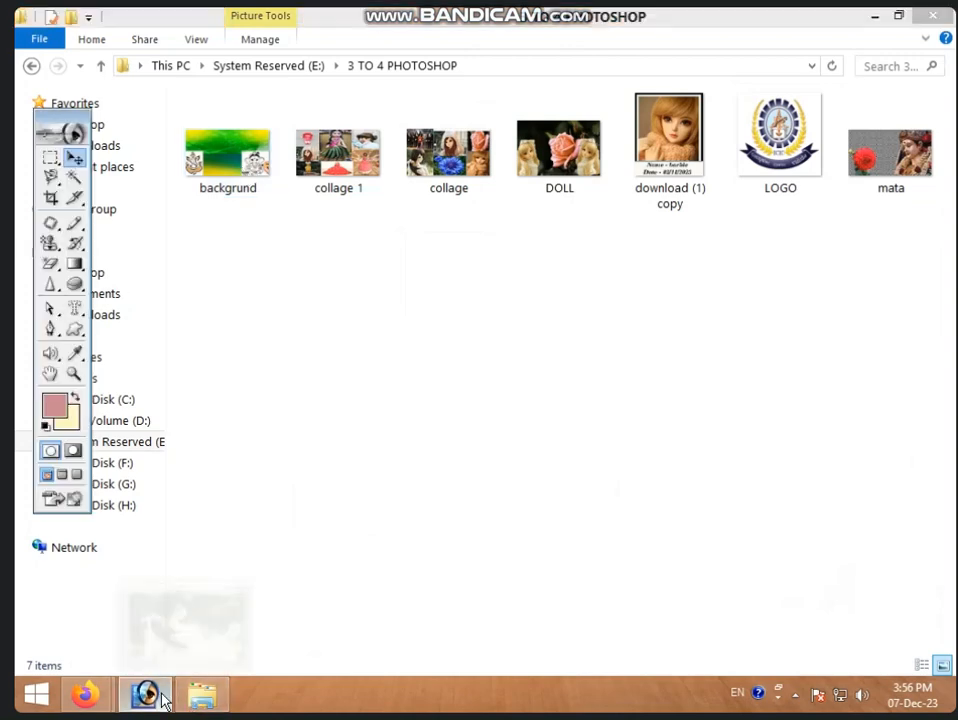
{"action": "left_click", "coordinate": [37, 46]}
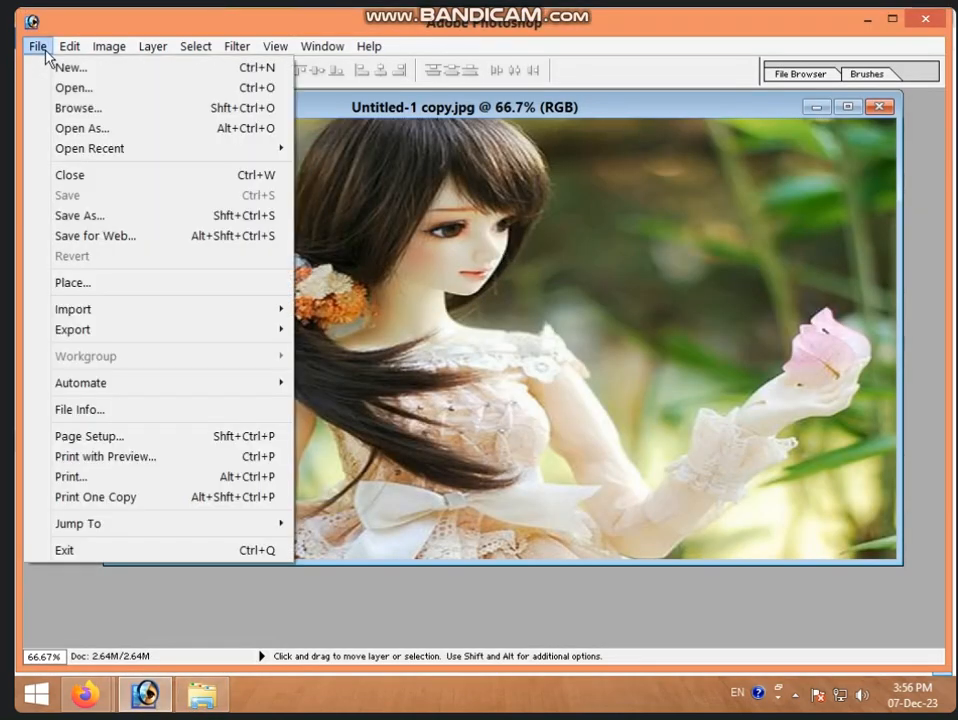
{"action": "left_click", "coordinate": [71, 216]}
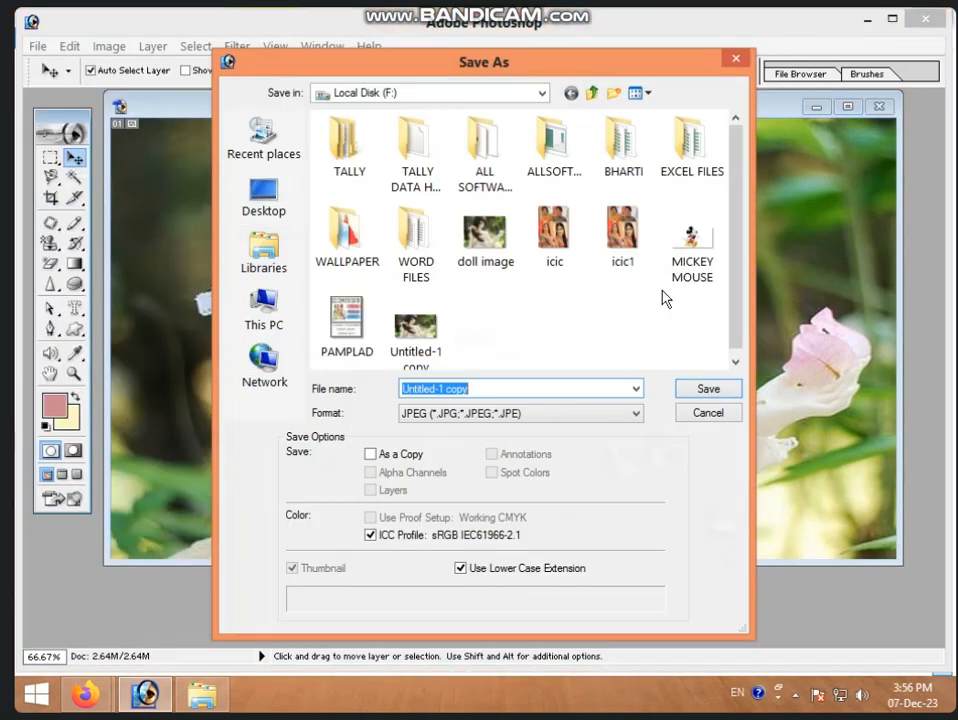
{"action": "left_click", "coordinate": [455, 416]}
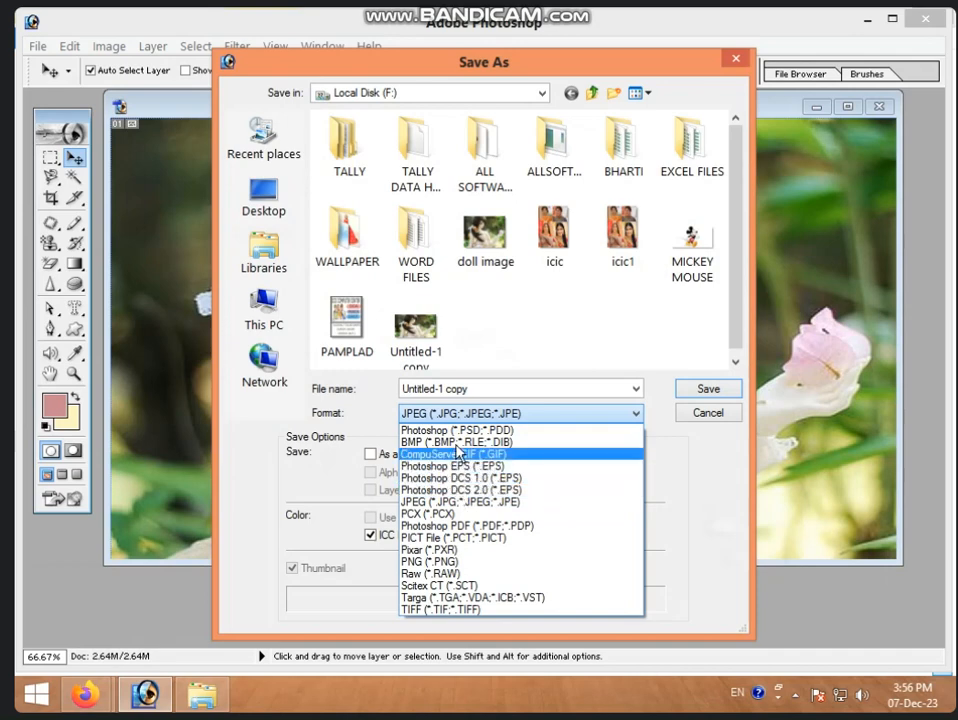
{"action": "left_click", "coordinate": [455, 429]}
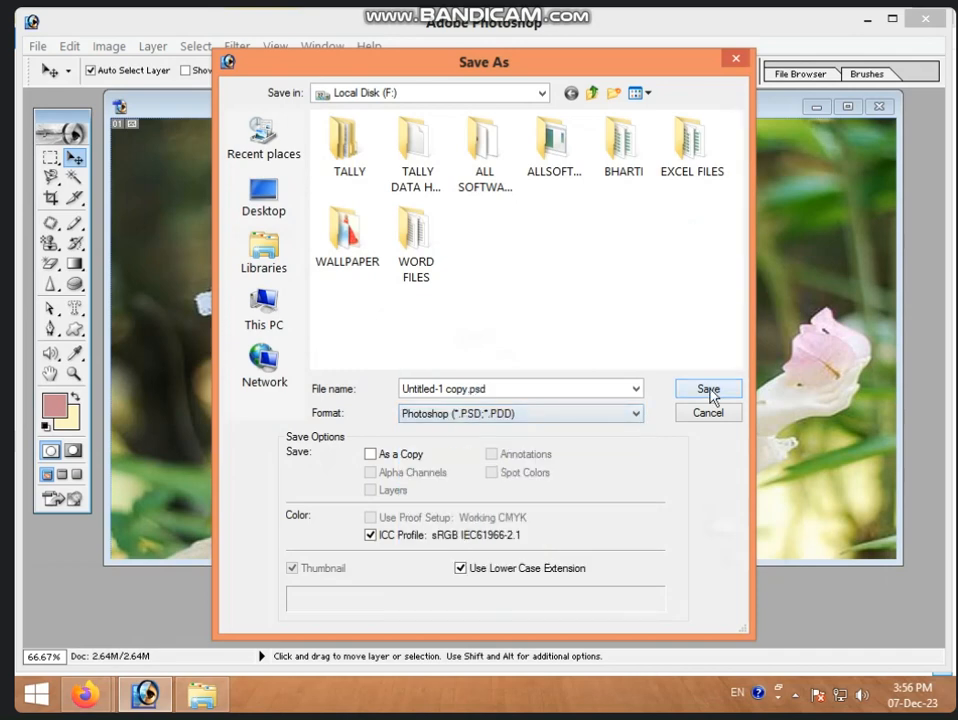
{"action": "left_click", "coordinate": [702, 390]}
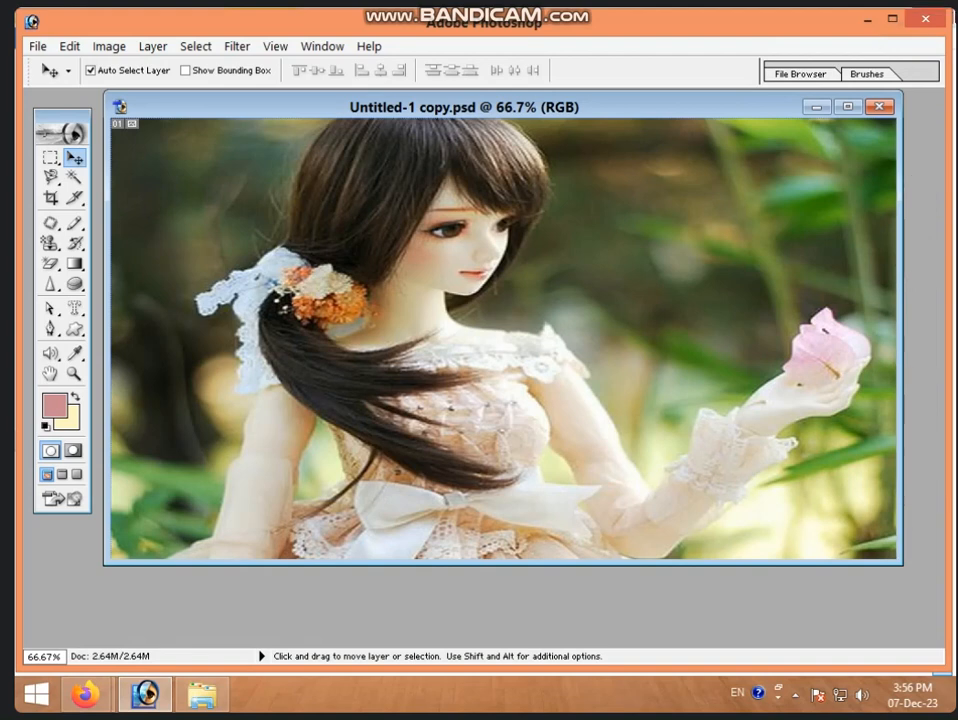
- Close Photoshop and open the New Volume (D:) drive in File Explorer
{"action": "left_click", "coordinate": [925, 18]}
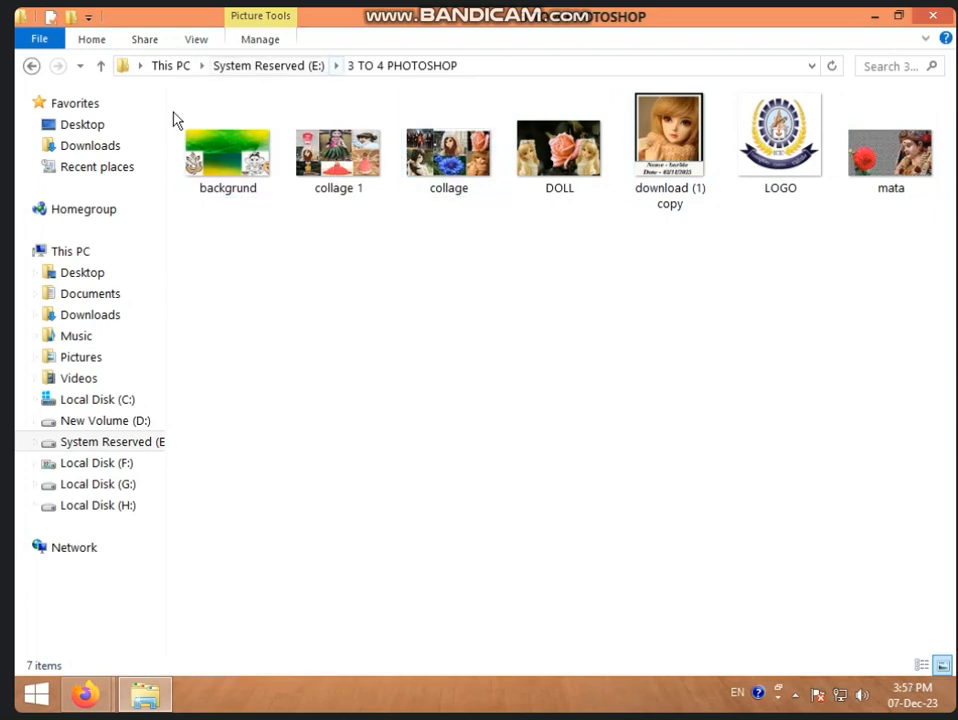
{"action": "left_click", "coordinate": [172, 66]}
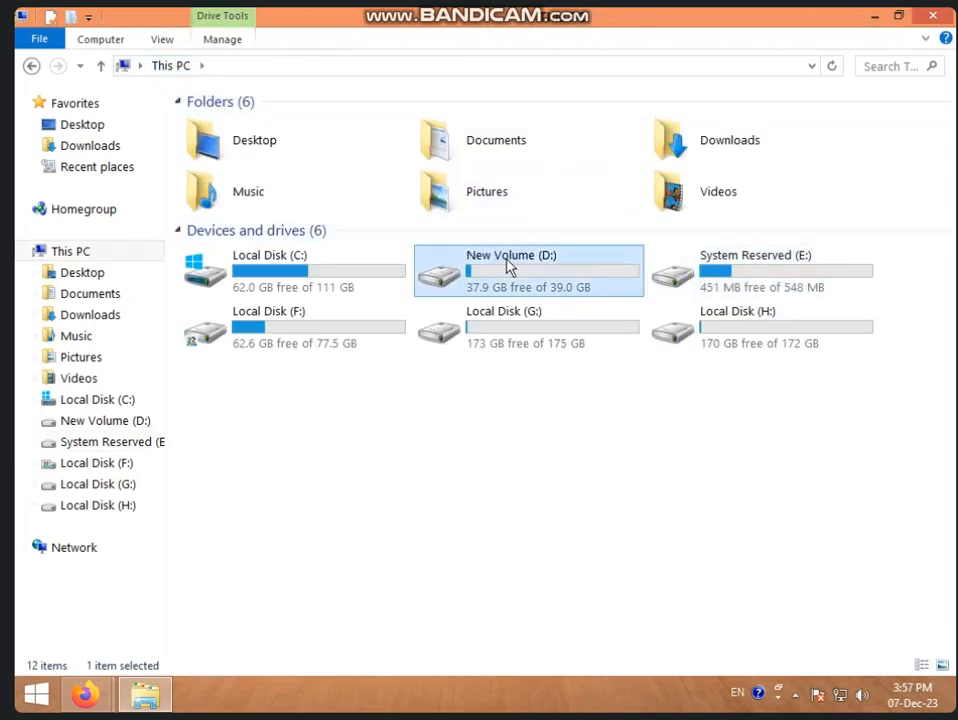
{"action": "double_click", "coordinate": [508, 268]}
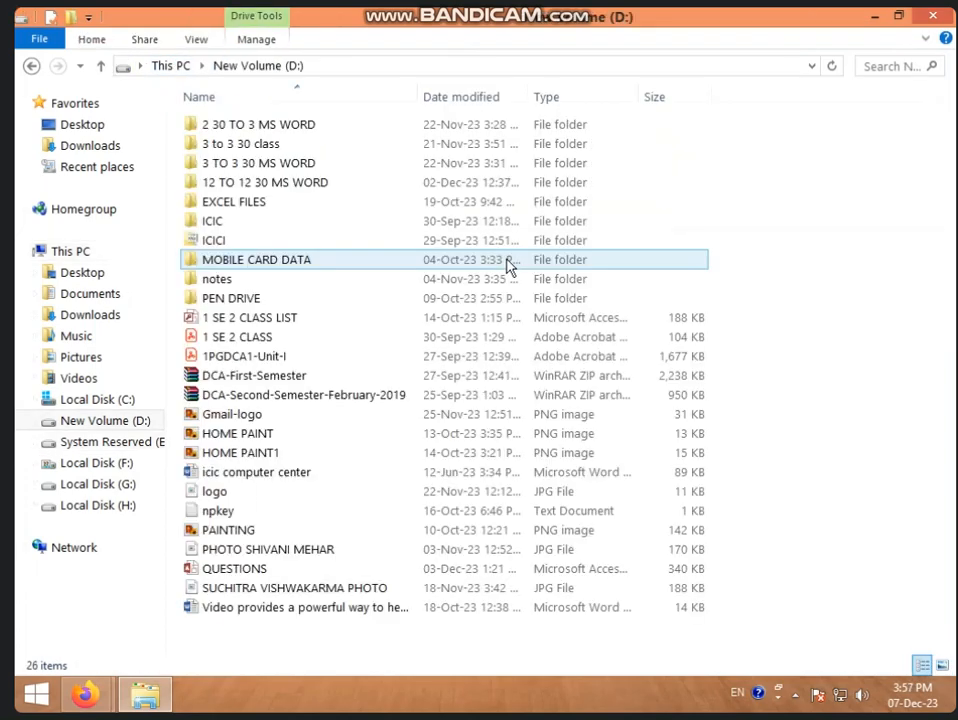
- Look for the saved picture in the 3 TO 4 PHOTOSHOP folder on System Reserved (E:)
{"action": "left_click", "coordinate": [187, 66]}
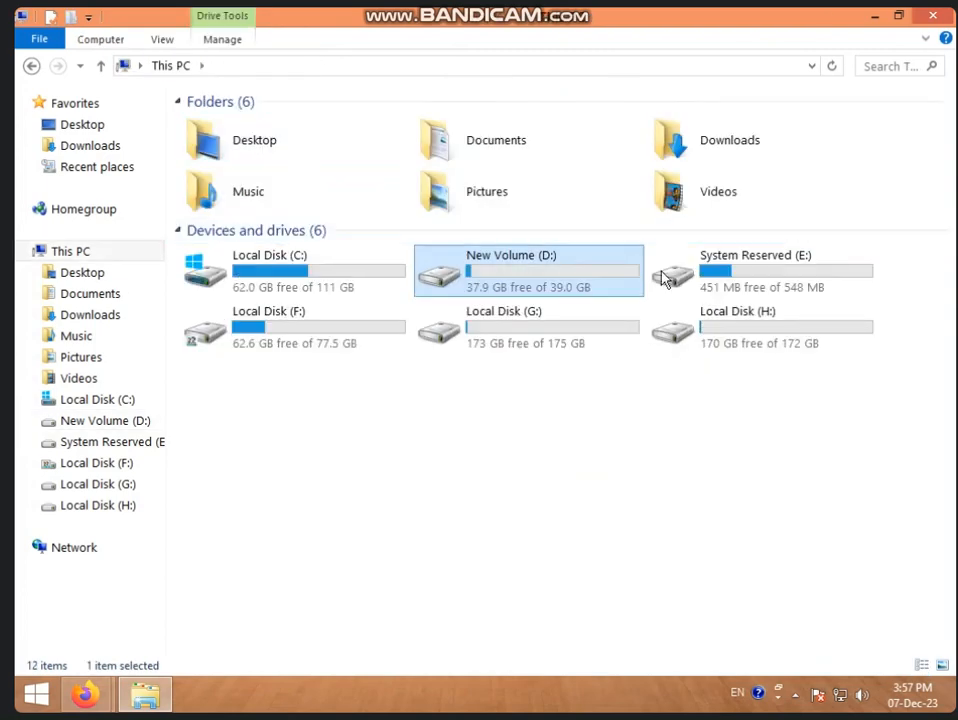
{"action": "double_click", "coordinate": [716, 282]}
{"action": "double_click", "coordinate": [338, 145]}
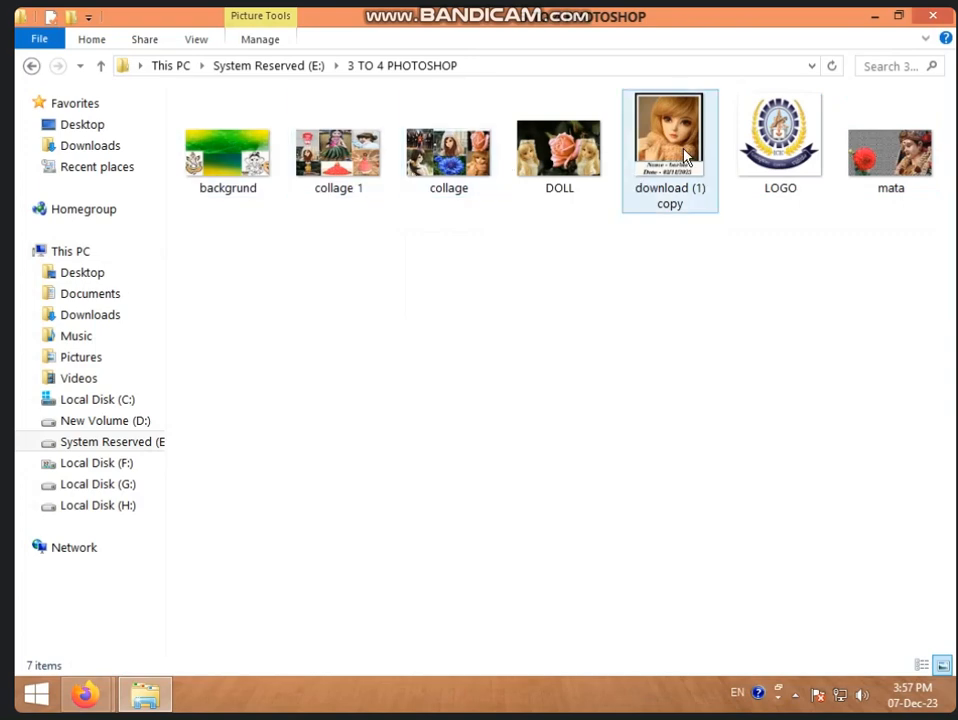
- Find the saved Untitled-1 copy files on Local Disk (F:) and open the Photoshop-format one
{"action": "left_click", "coordinate": [170, 70]}
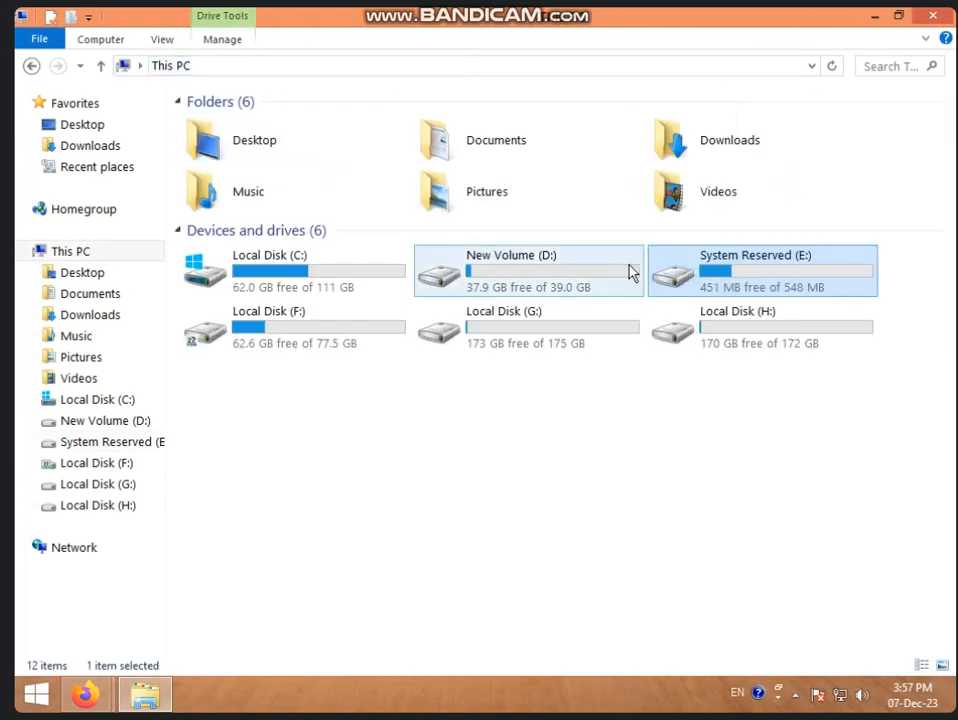
{"action": "double_click", "coordinate": [363, 327]}
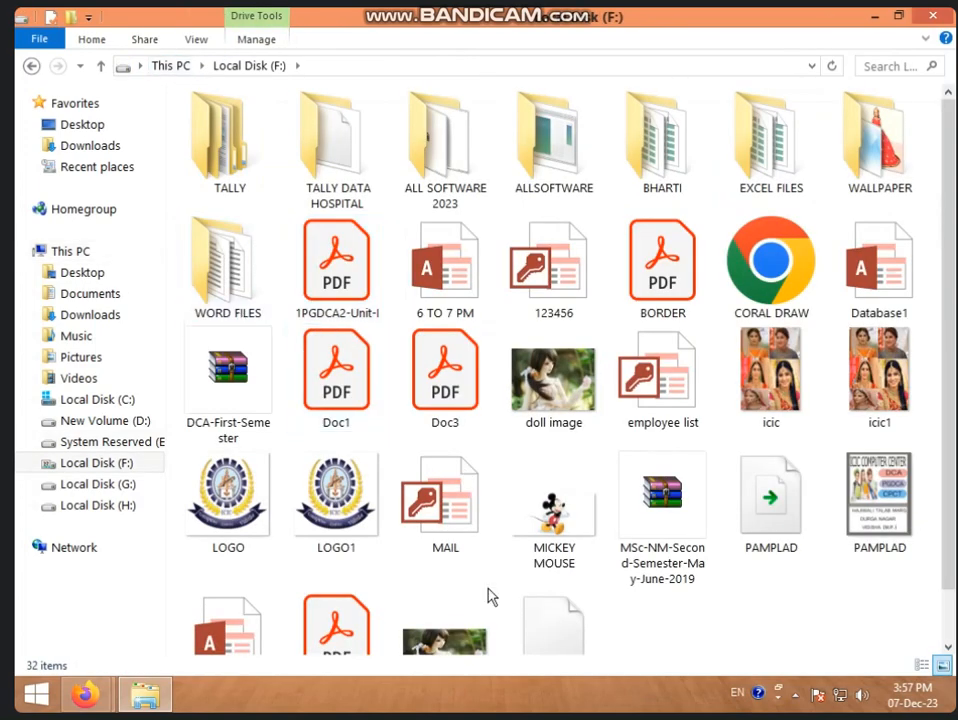
{"action": "left_click", "coordinate": [445, 635]}
{"action": "scroll", "coordinate": [555, 635], "scroll_direction": "down", "scroll_amount": 1}
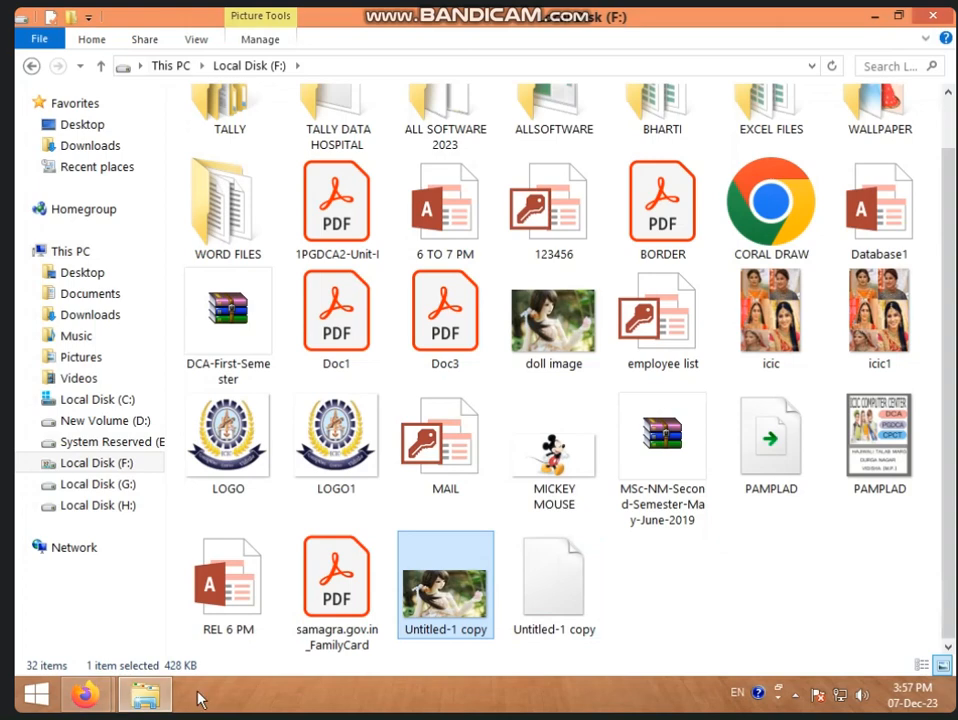
{"action": "double_click", "coordinate": [549, 598]}
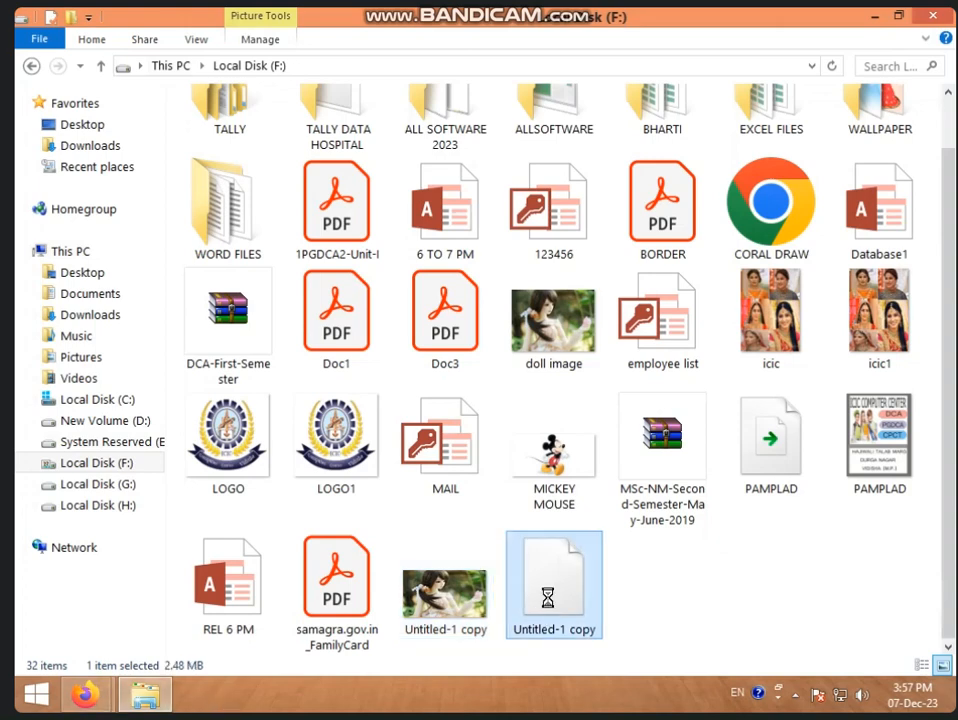